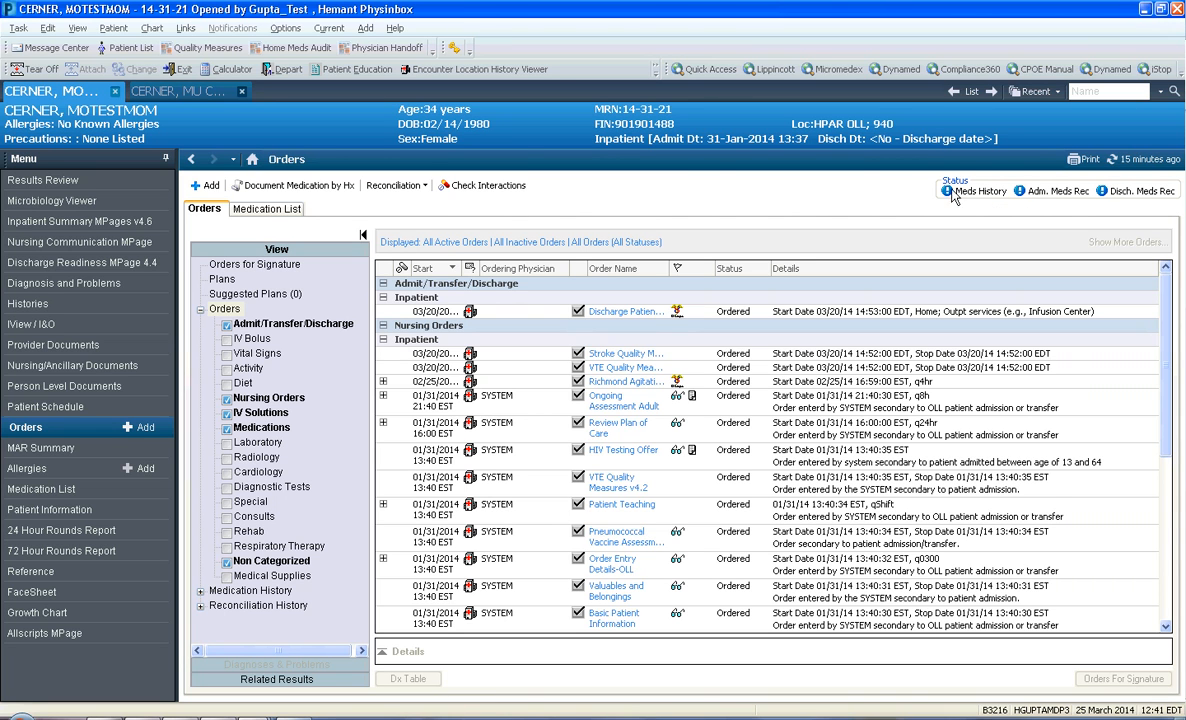
Try to start an admission reconciliation for the 34-year-old patient and dismiss the notice.
{"action": "mouse_move", "coordinate": [961, 198]}
{"action": "left_click", "coordinate": [424, 187]}
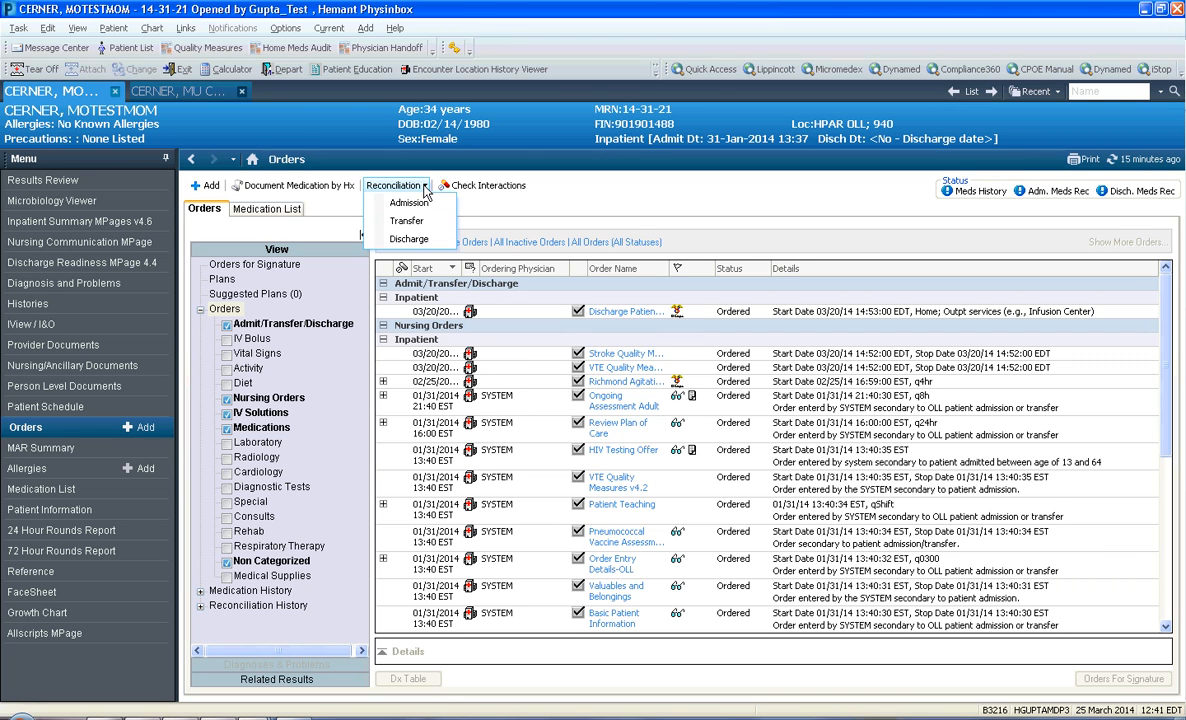
{"action": "left_click", "coordinate": [416, 205]}
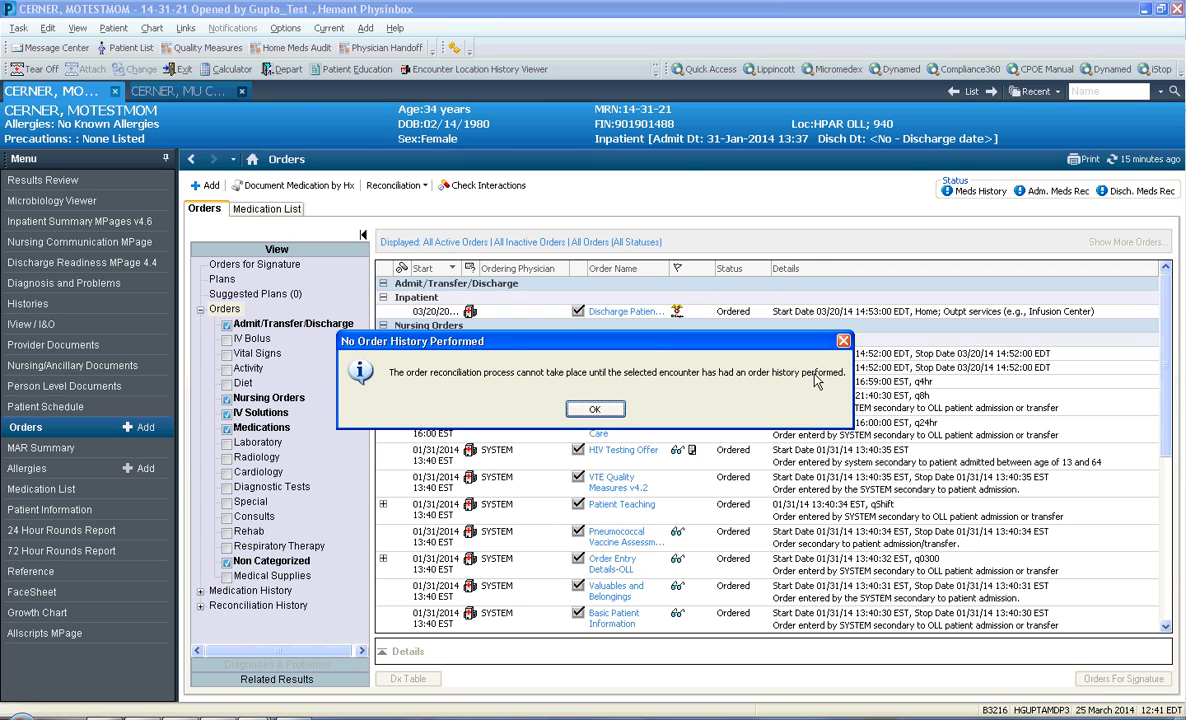
{"action": "left_click", "coordinate": [605, 410]}
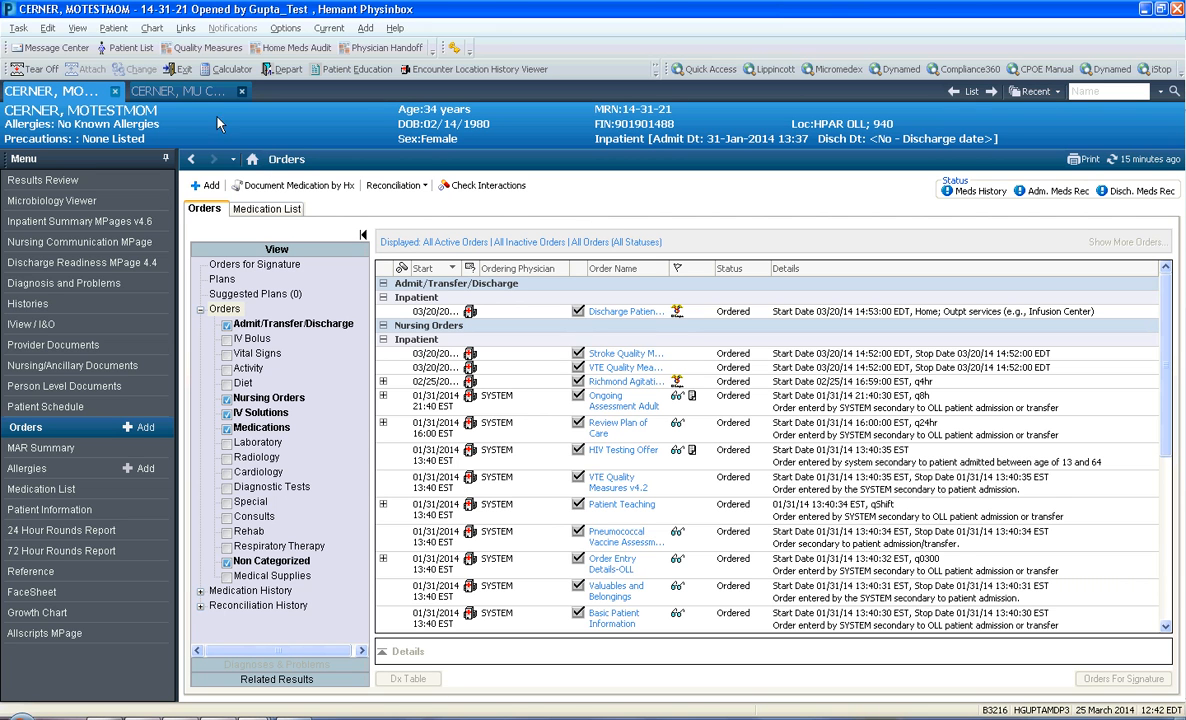
Switch to the 5-year-old patient's open chart and open its admission order reconciliation.
{"action": "left_click", "coordinate": [180, 92]}
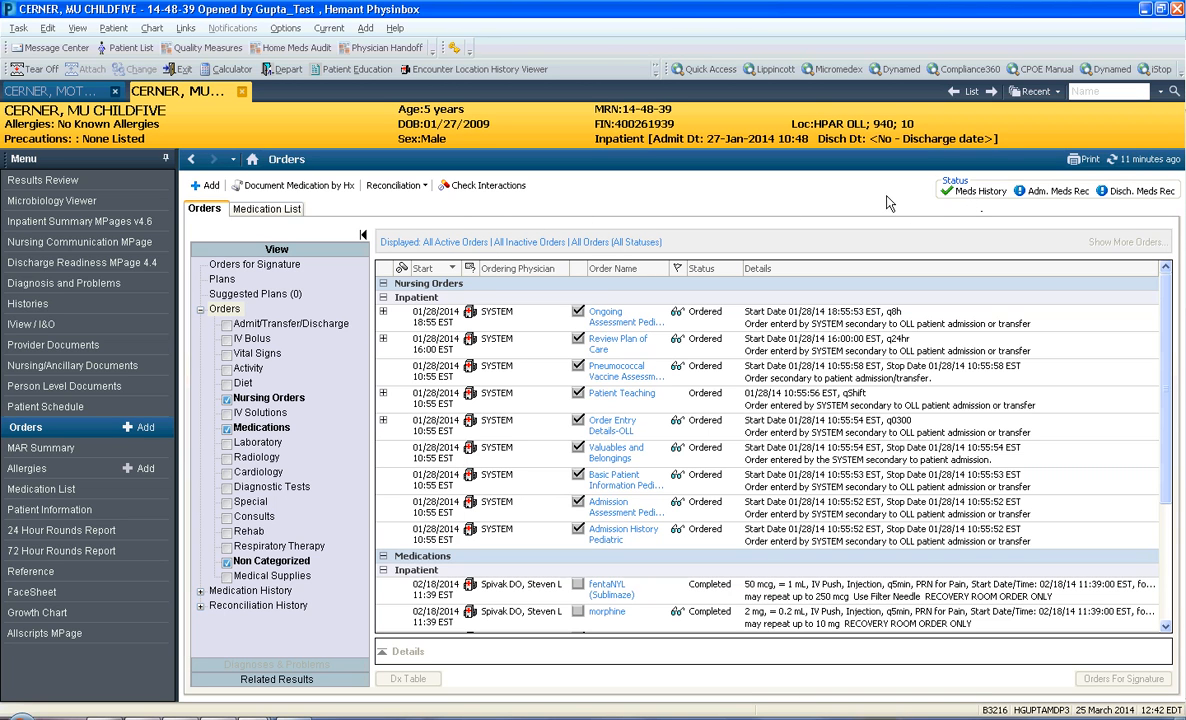
{"action": "left_click", "coordinate": [408, 188]}
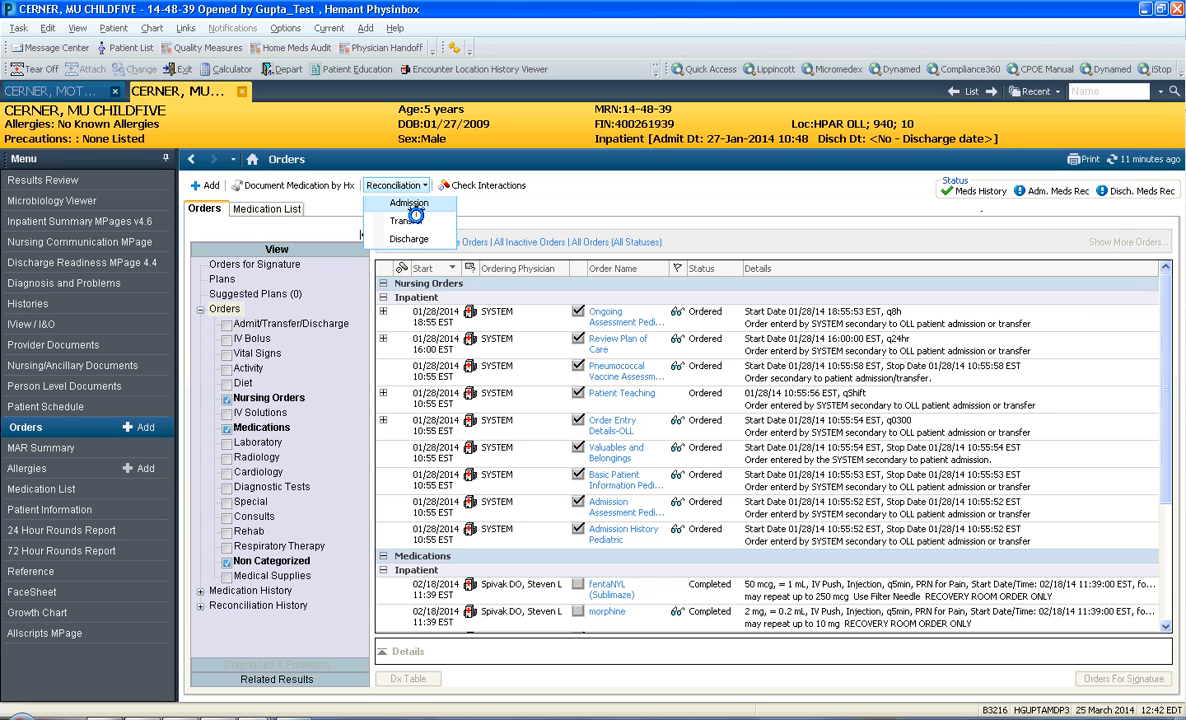
{"action": "left_click", "coordinate": [414, 207]}
{"action": "left_click_drag", "start_coordinate": [421, 44], "coordinate": [470, 76]}
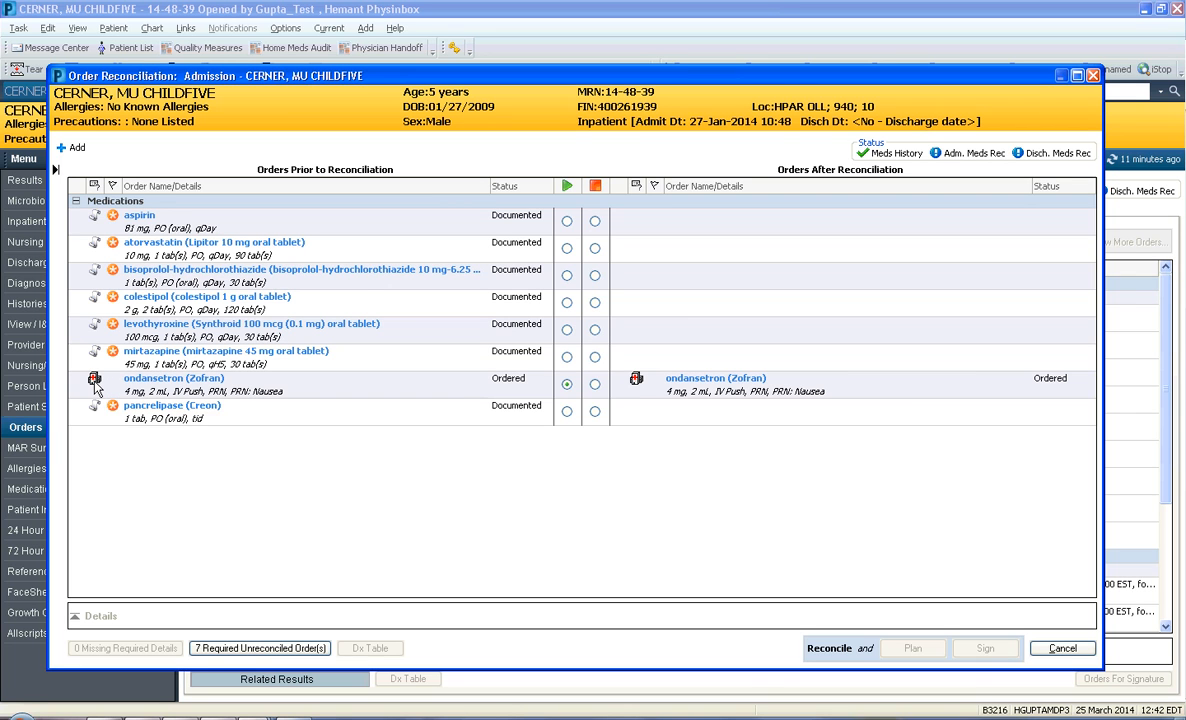
Keep the inpatient ondansetron (Zofran) order continued and continue the documented aspirin 81 mg as an inpatient order.
{"action": "mouse_move", "coordinate": [95, 388]}
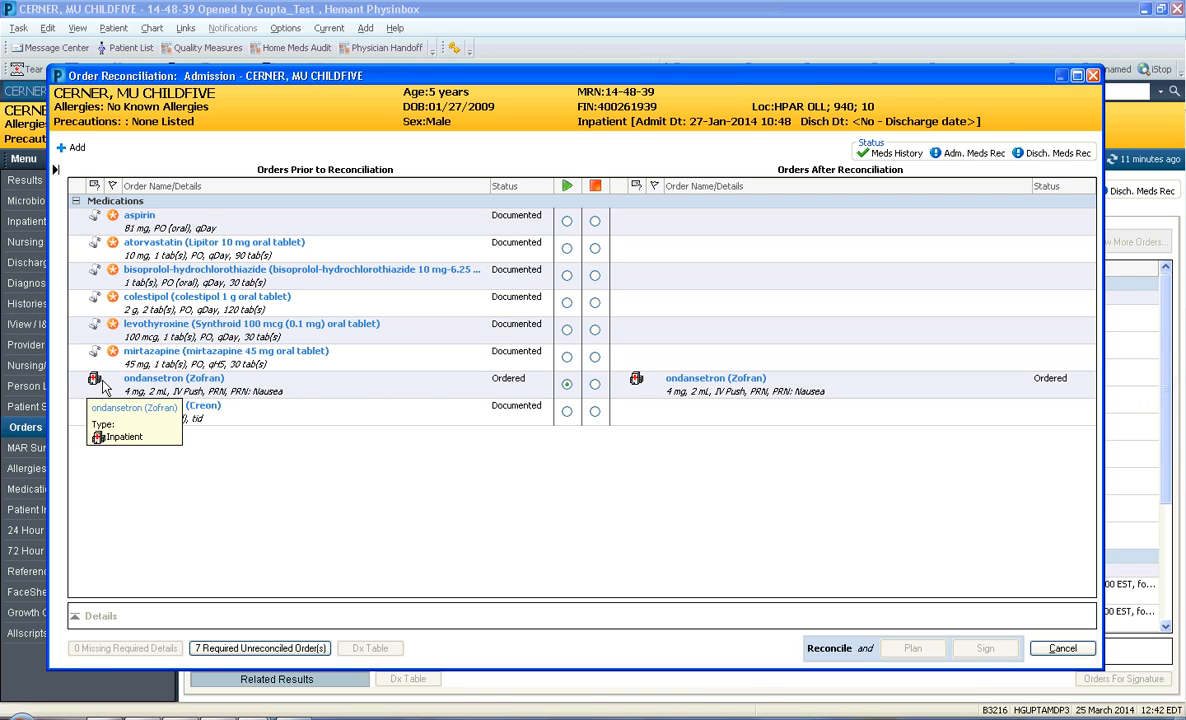
{"action": "left_click", "coordinate": [567, 388]}
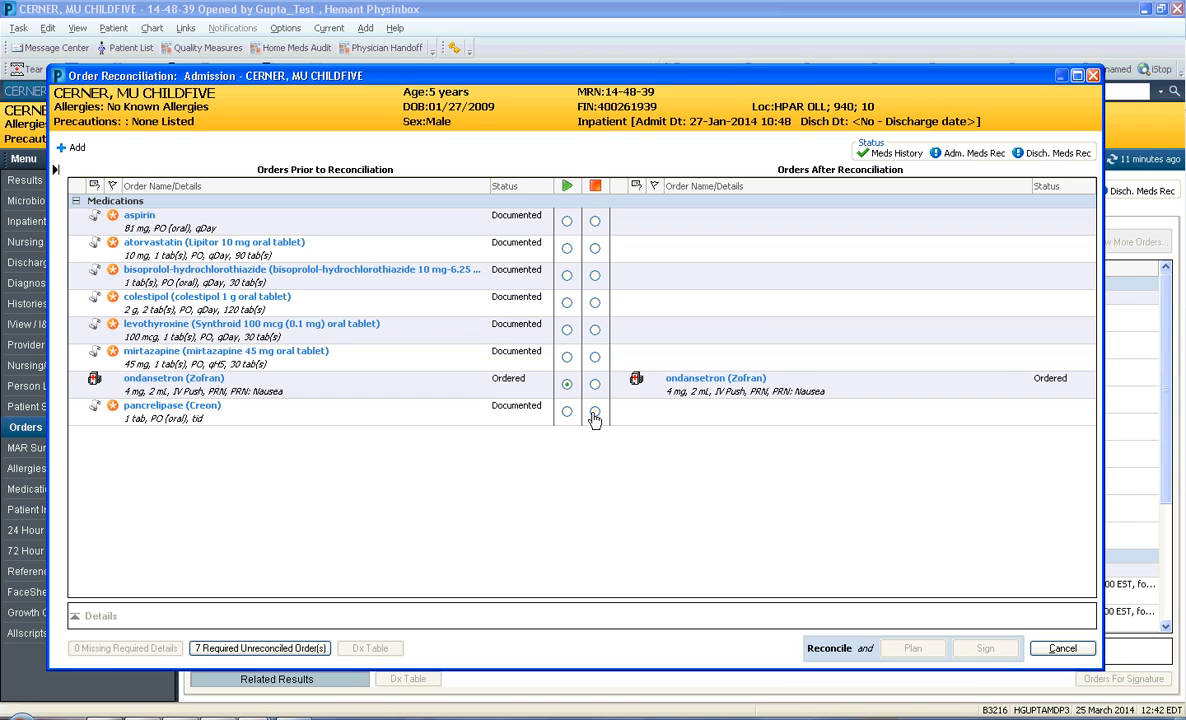
{"action": "left_click", "coordinate": [595, 221]}
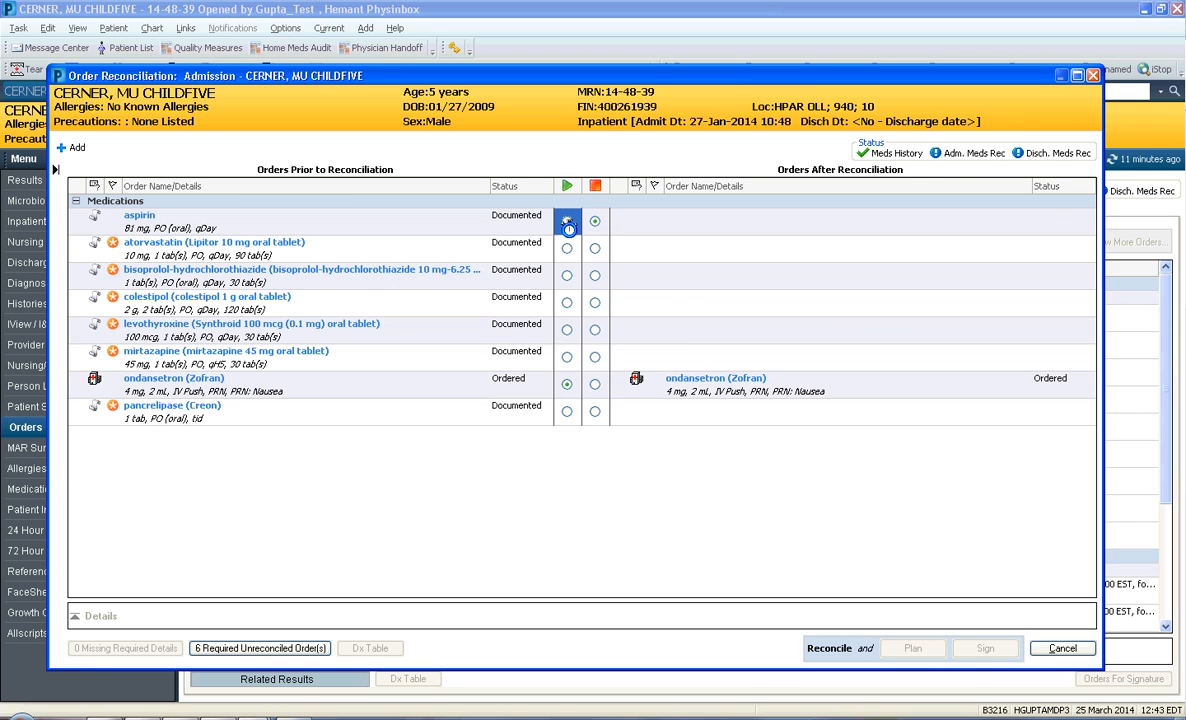
{"action": "left_click", "coordinate": [567, 222]}
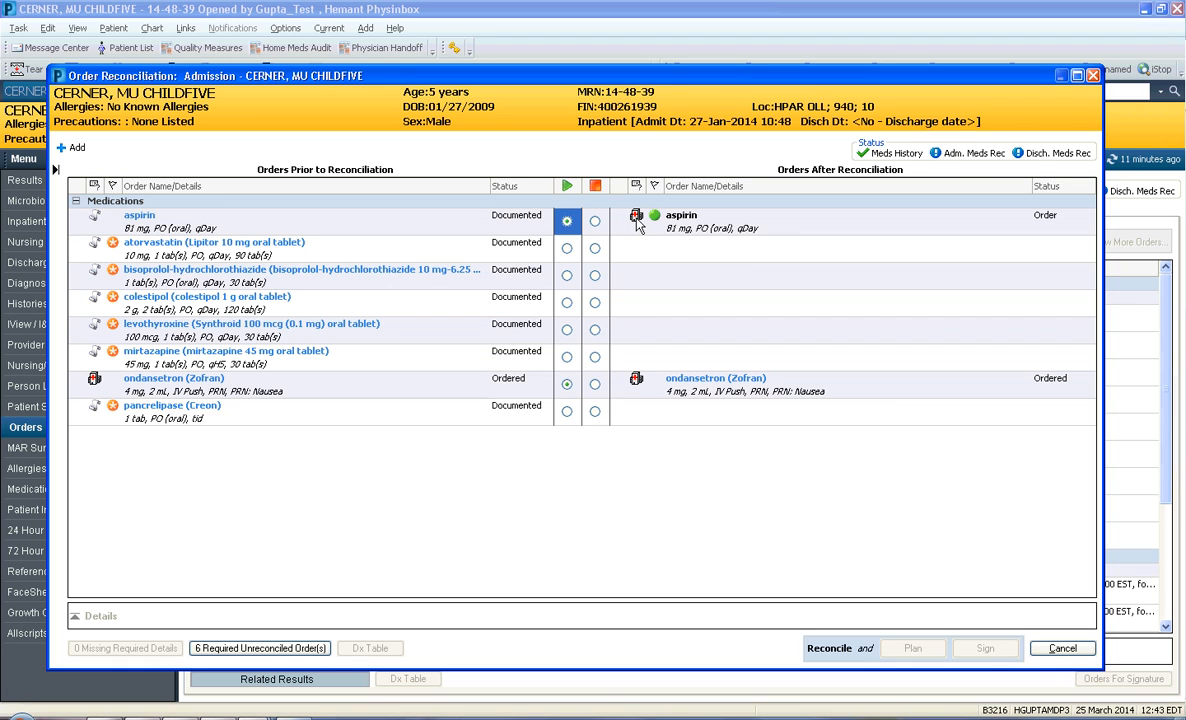
Continue atorvastatin and resolve the non-formulary alert by cancelling Lipitor and adding simvastatin 20 mg, Tab, PO (oral), at bedtime.
{"action": "left_click", "coordinate": [567, 250]}
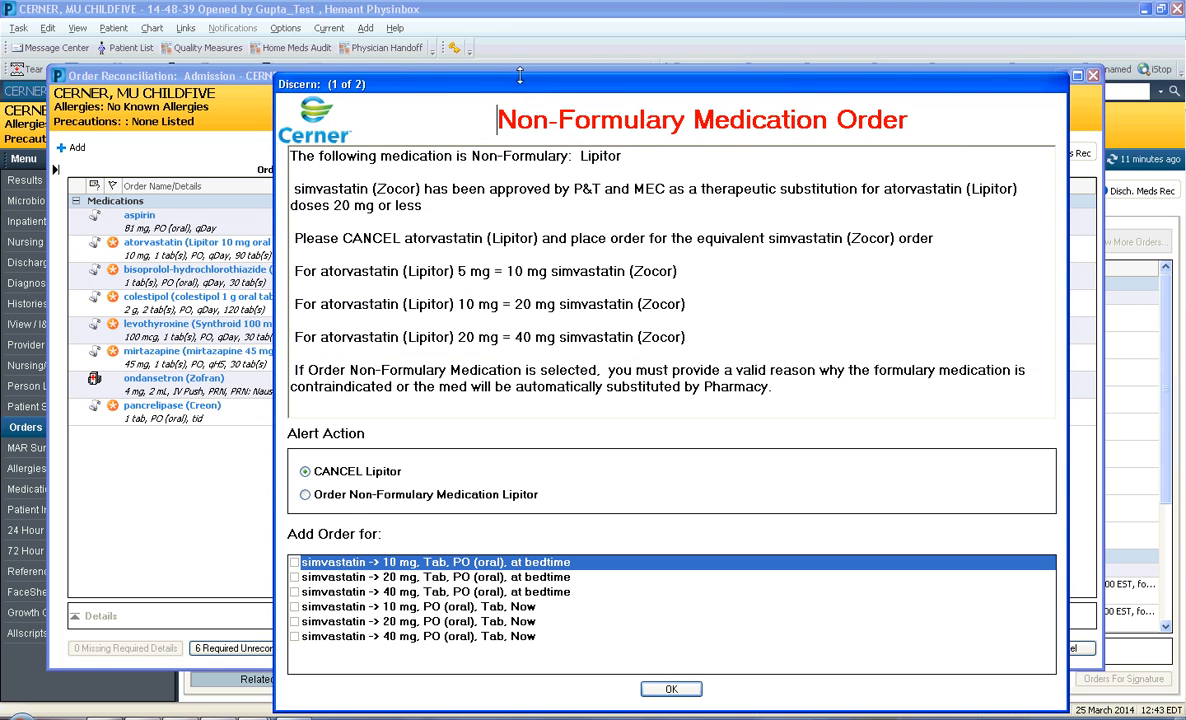
{"action": "mouse_move", "coordinate": [520, 75]}
{"action": "left_mouse_down"}
{"action": "mouse_move", "coordinate": [515, 164]}
{"action": "mouse_move", "coordinate": [503, 87]}
{"action": "left_mouse_up"}
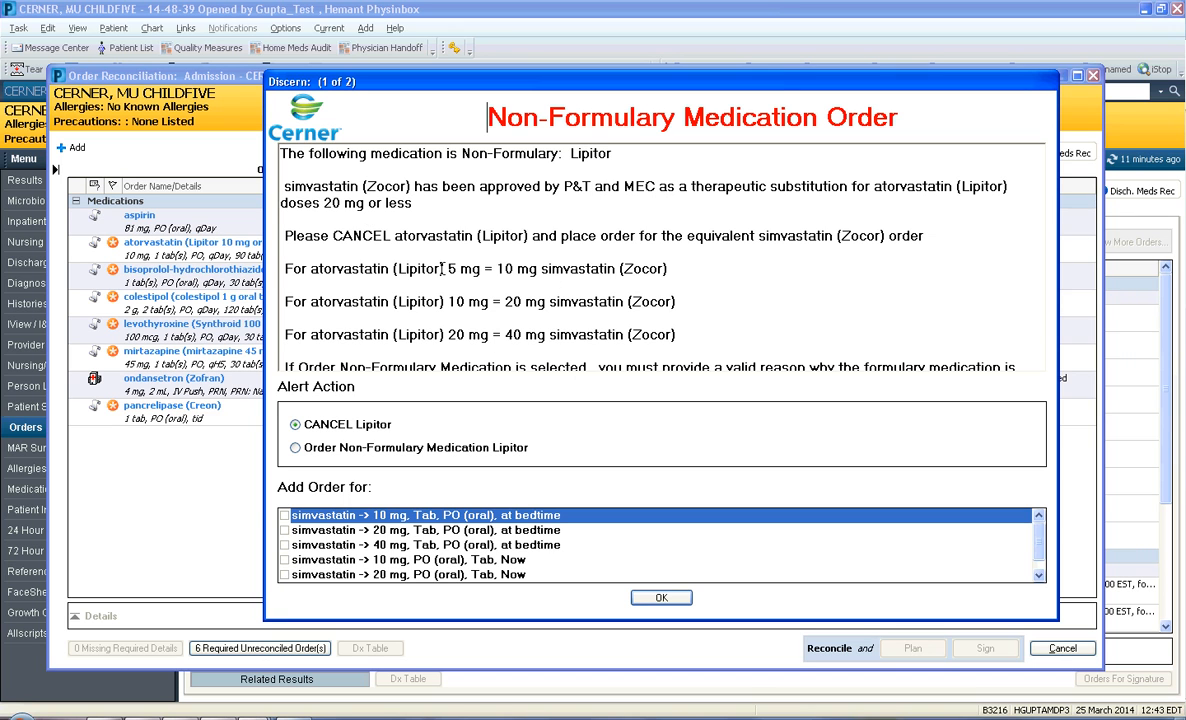
{"action": "left_click_drag", "start_coordinate": [286, 267], "coordinate": [688, 267]}
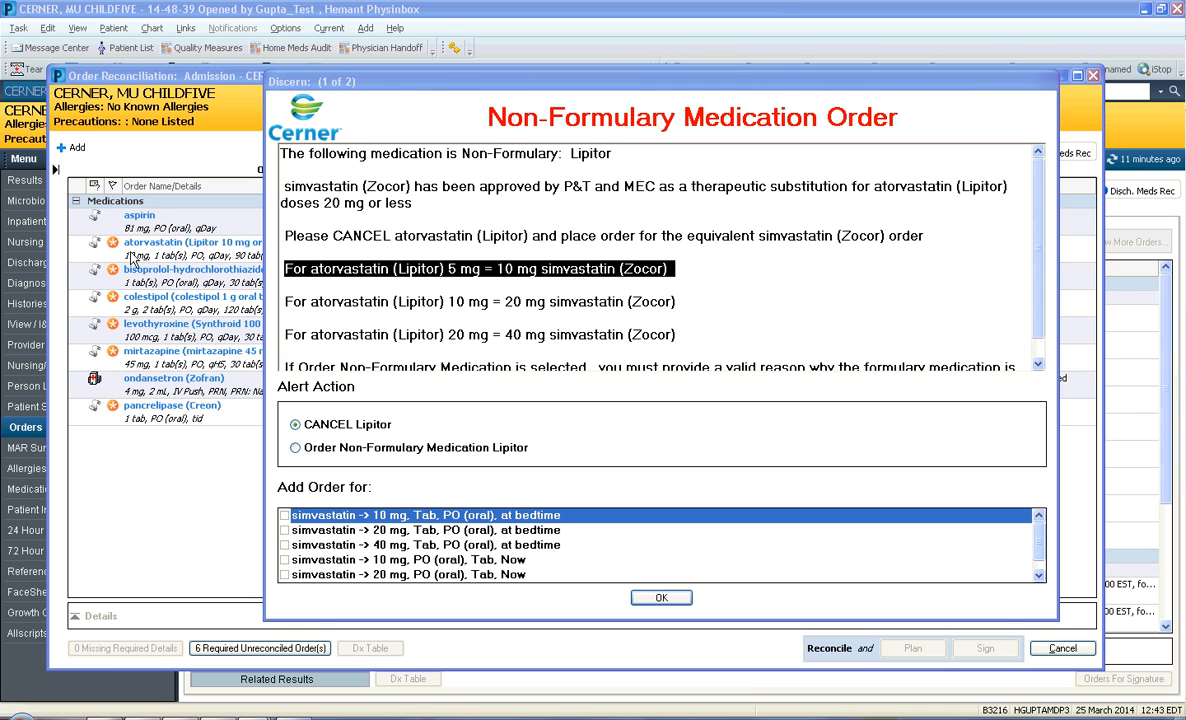
{"action": "left_click_drag", "start_coordinate": [390, 80], "coordinate": [505, 81]}
{"action": "left_click_drag", "start_coordinate": [713, 82], "coordinate": [526, 77]}
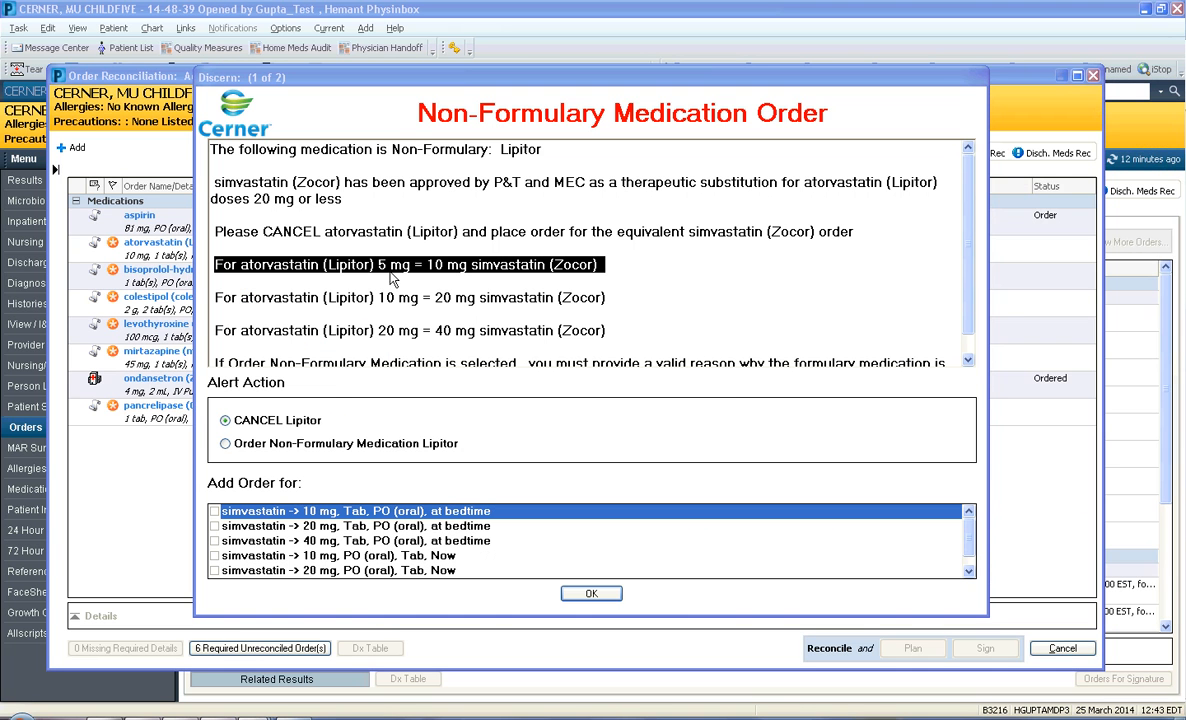
{"action": "left_click", "coordinate": [390, 300]}
{"action": "left_click_drag", "start_coordinate": [432, 298], "coordinate": [612, 298]}
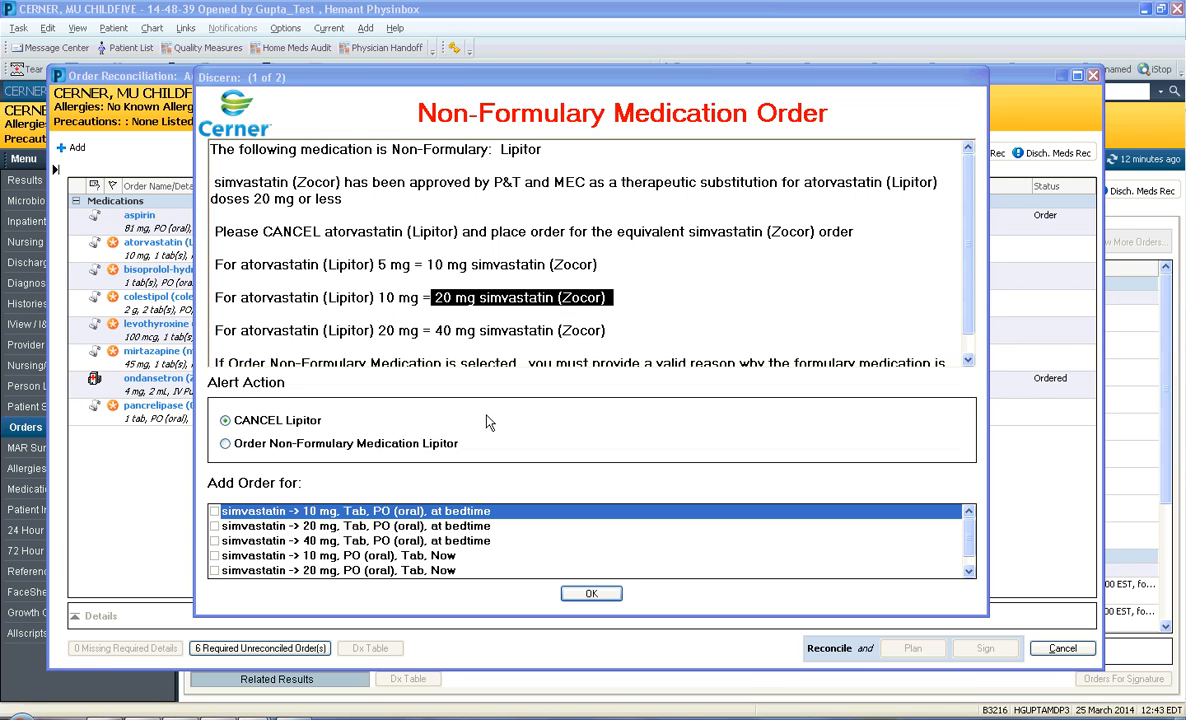
{"action": "left_click", "coordinate": [214, 526]}
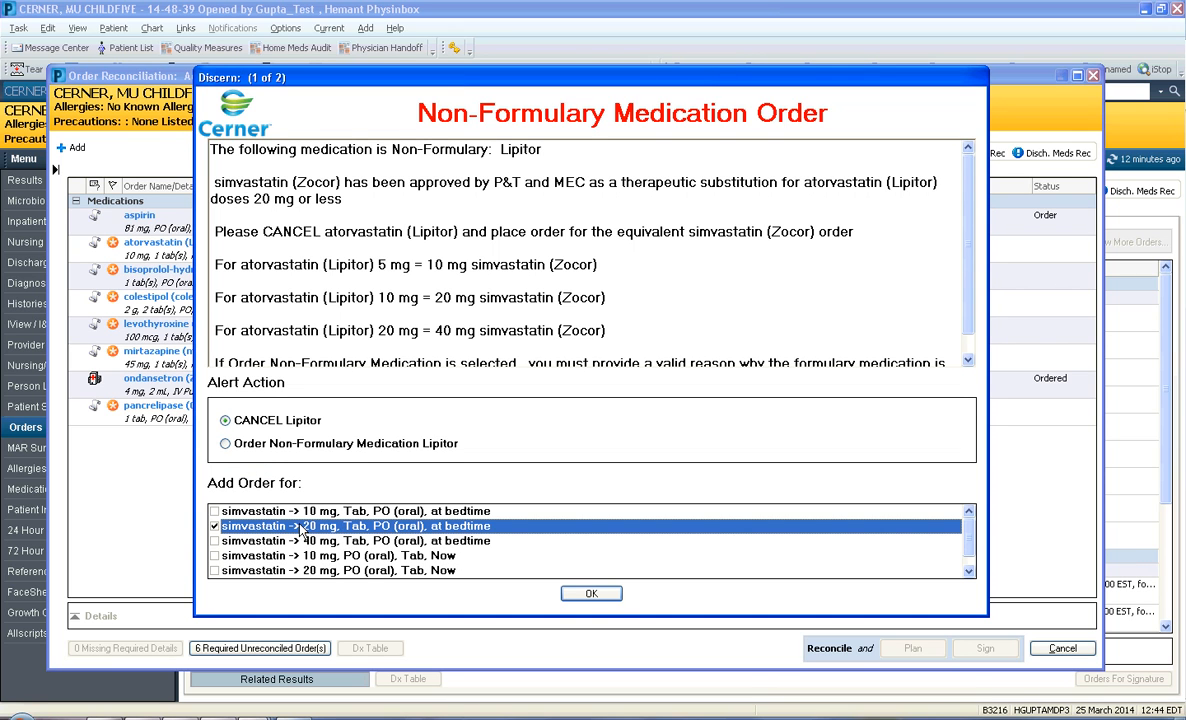
{"action": "left_click", "coordinate": [596, 595]}
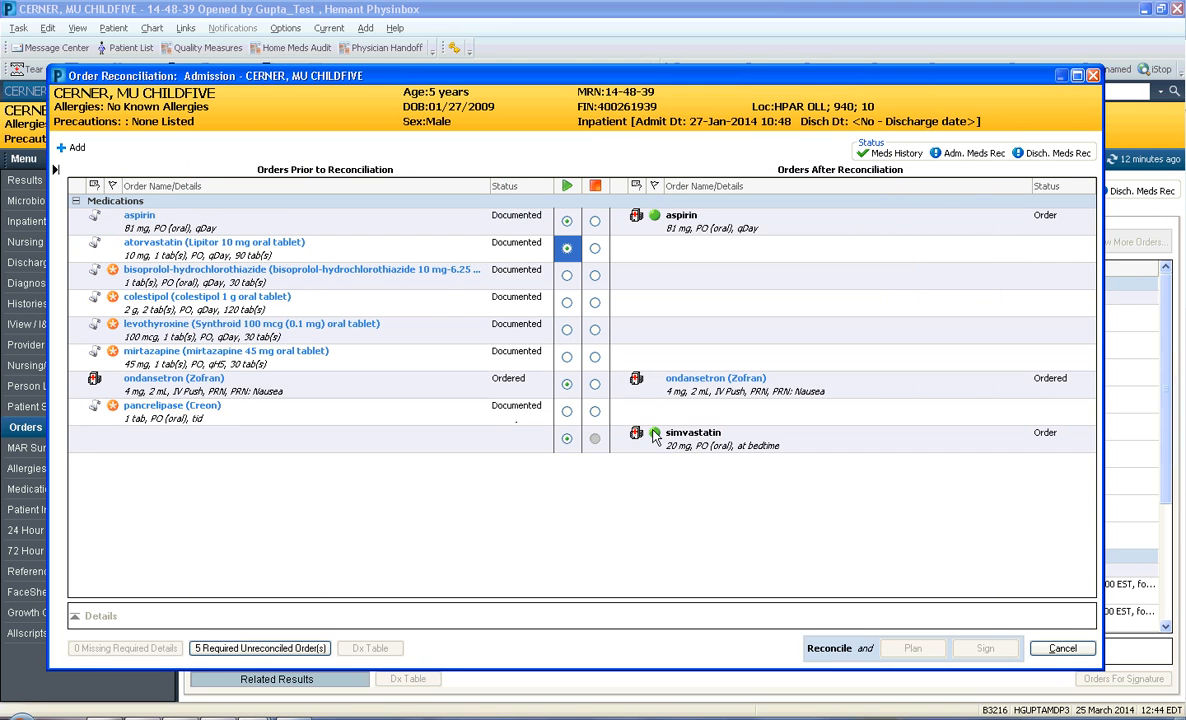
Review the order details of the new simvastatin order, then collapse them.
{"action": "left_click", "coordinate": [712, 442]}
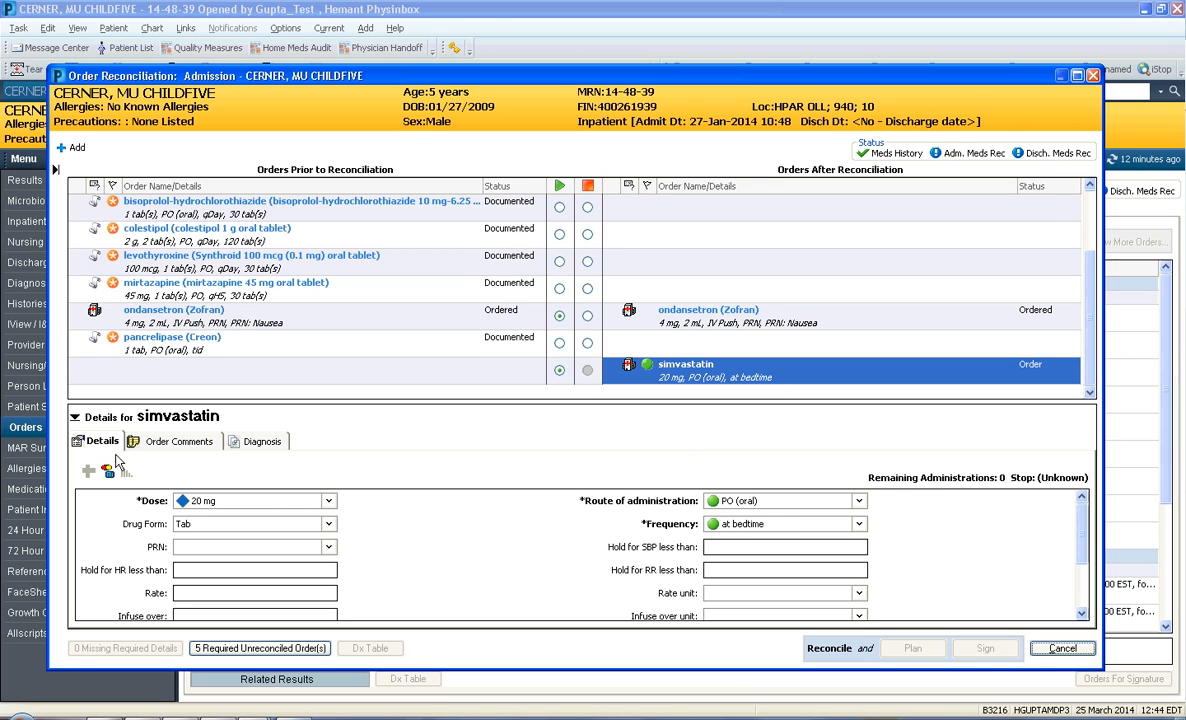
{"action": "left_click", "coordinate": [75, 410]}
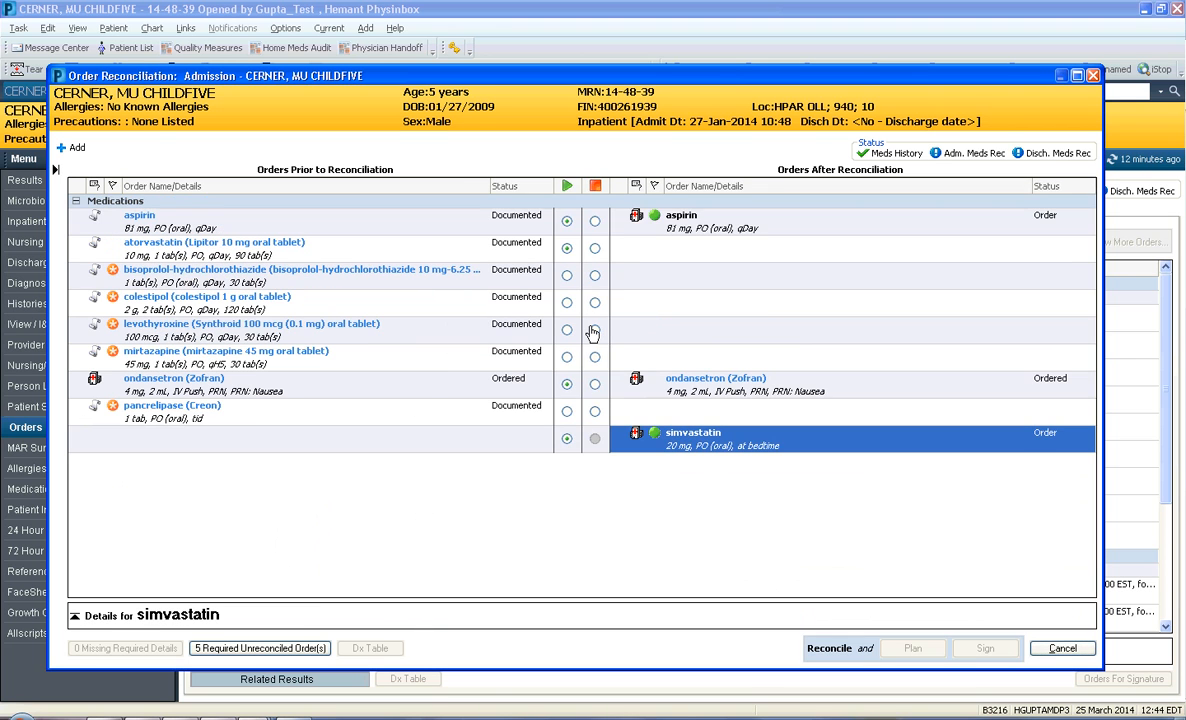
{"action": "left_click", "coordinate": [75, 614]}
{"action": "left_click", "coordinate": [75, 416]}
{"action": "left_click", "coordinate": [75, 614]}
{"action": "left_click", "coordinate": [75, 416]}
Continue the documented bisoprolol-hydrochlorothiazide, colestipol, levothyroxine, mirtazapine and pancrelipase as inpatient orders.
{"action": "left_click", "coordinate": [567, 276]}
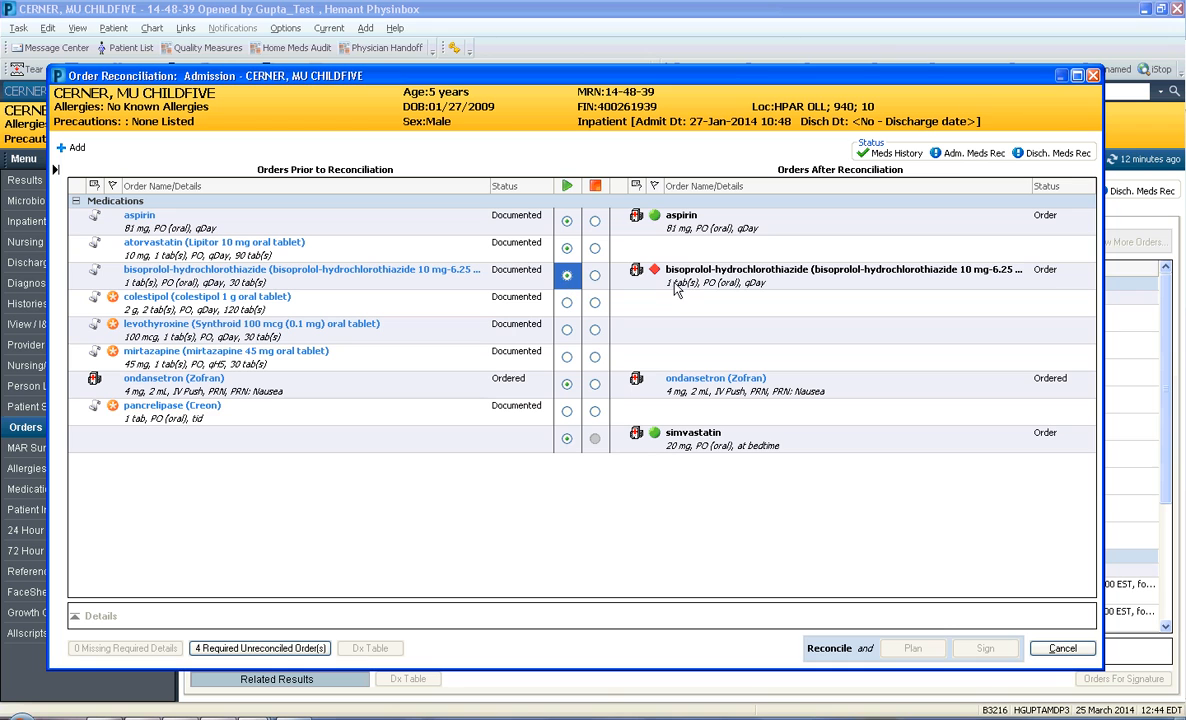
{"action": "mouse_move", "coordinate": [658, 279]}
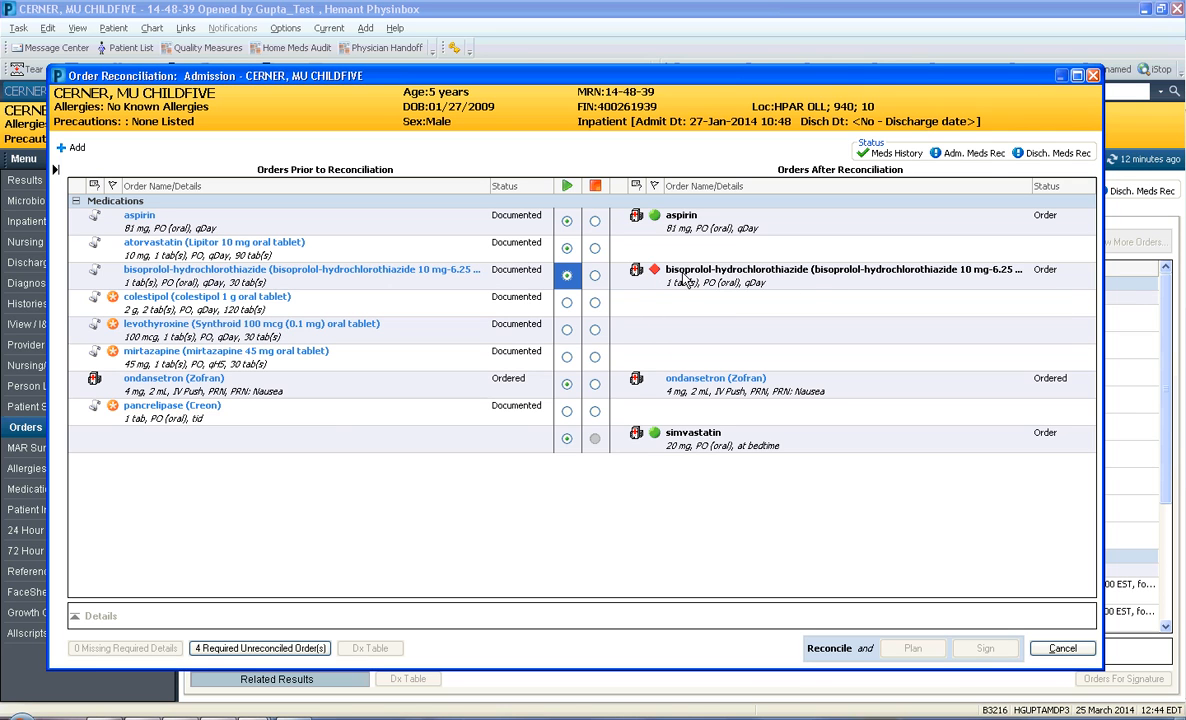
{"action": "left_click", "coordinate": [567, 303]}
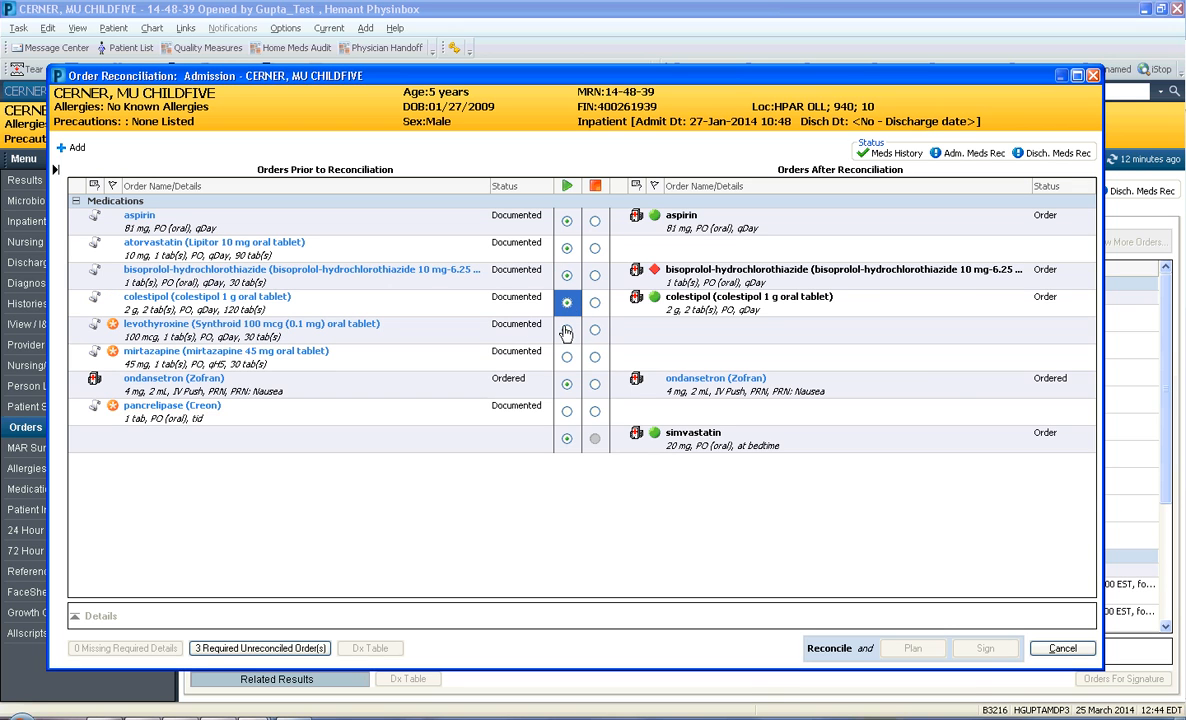
{"action": "left_click", "coordinate": [565, 331]}
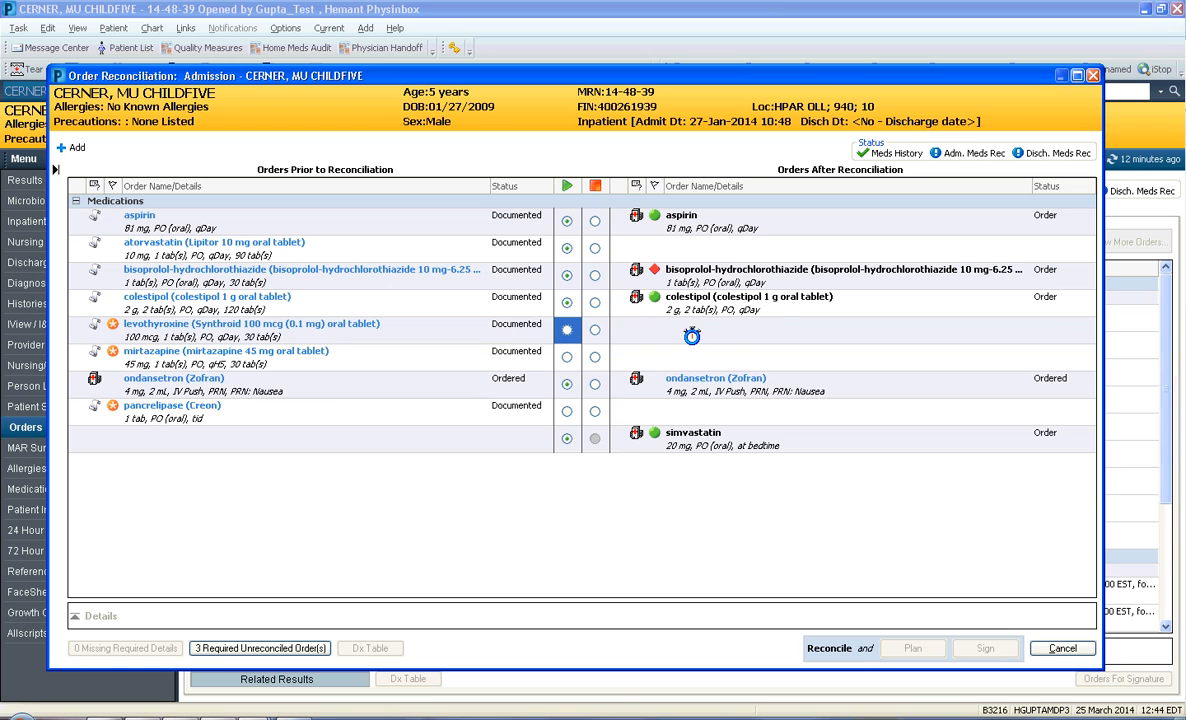
{"action": "left_click", "coordinate": [567, 360]}
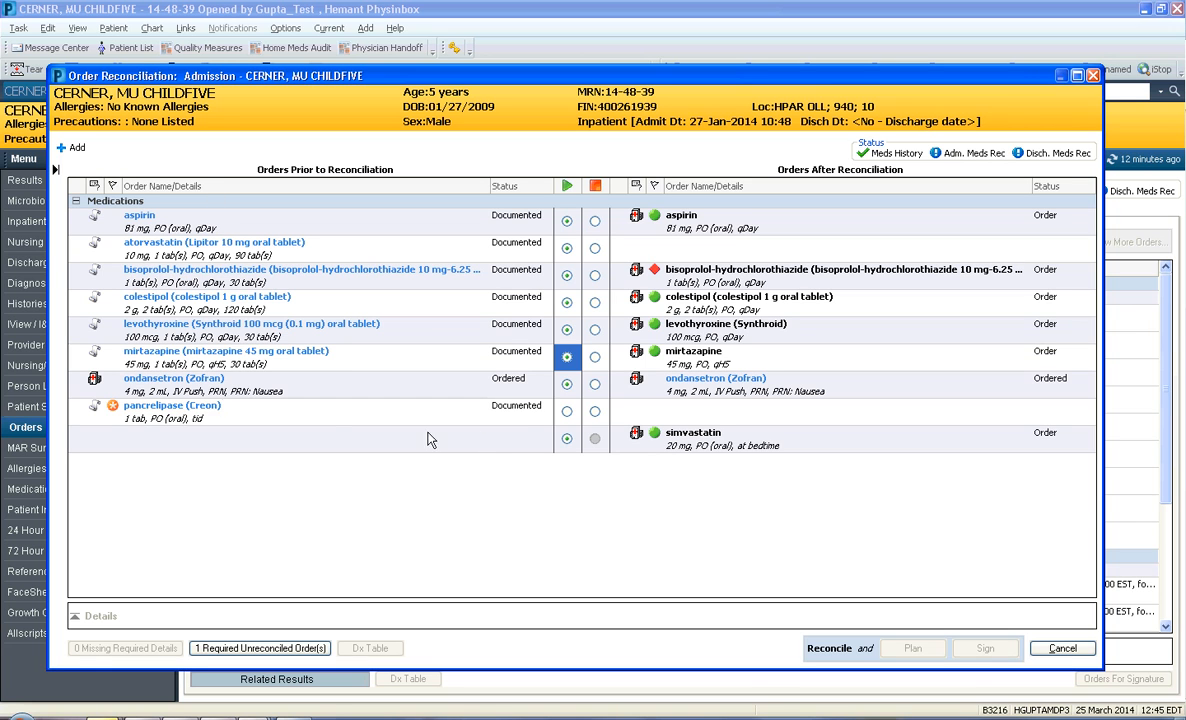
{"action": "left_click", "coordinate": [567, 412]}
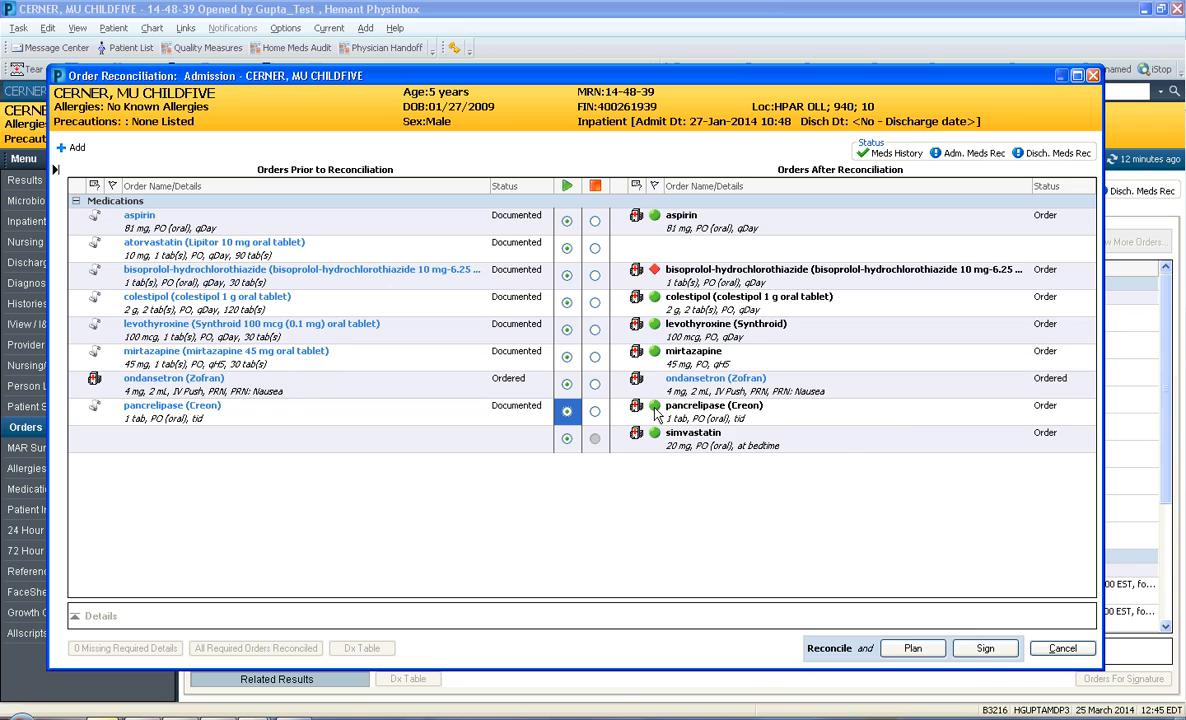
{"action": "mouse_move", "coordinate": [655, 414]}
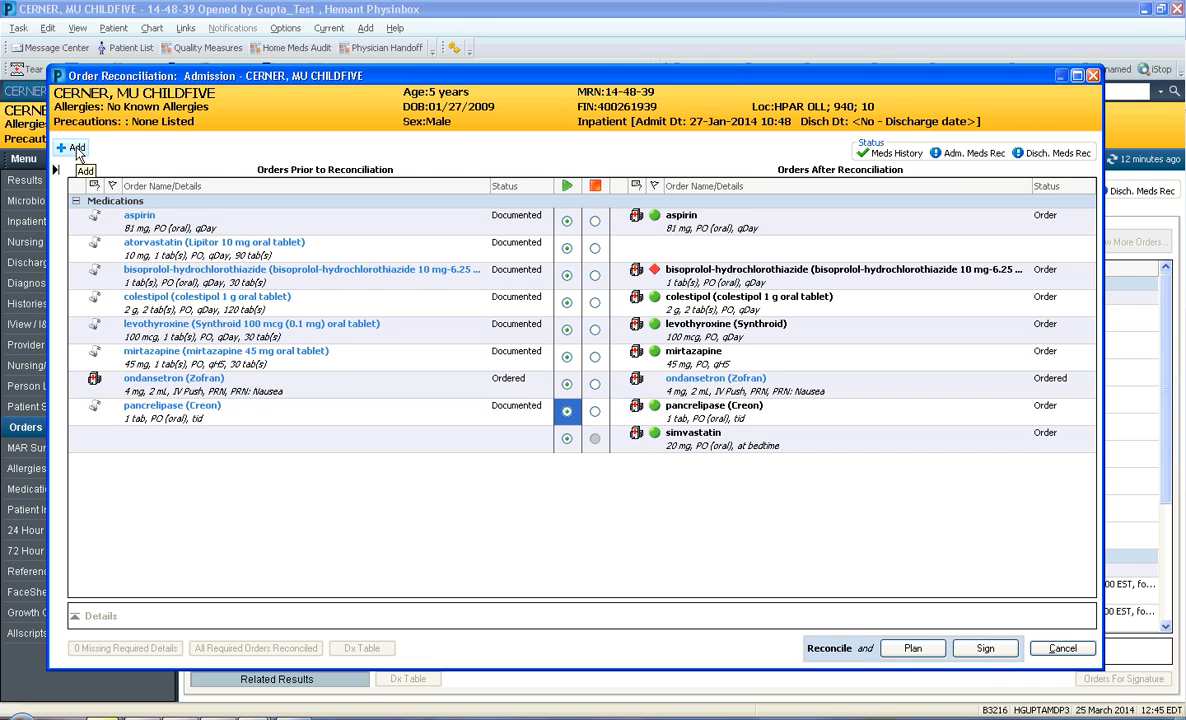
Add an inpatient lisinopril order with the sentence 5 mg, PO (oral), Tab, qDay, Hold for SBP less than 90.
{"action": "left_click", "coordinate": [77, 152]}
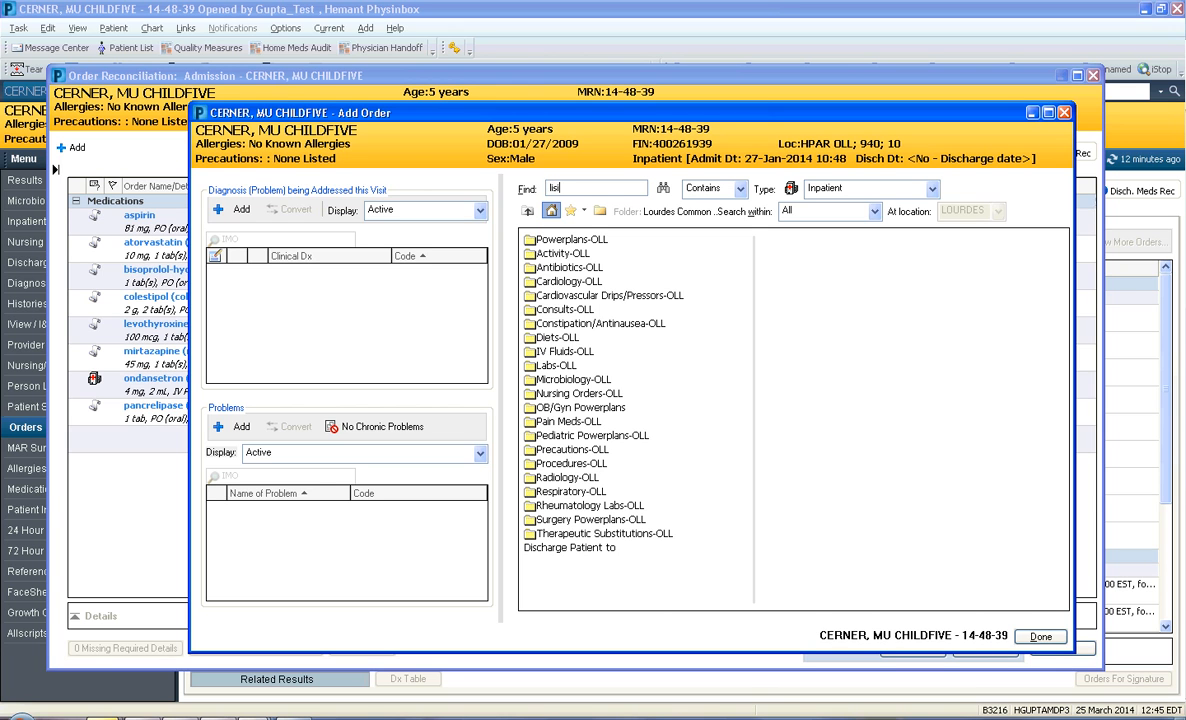
{"action": "key", "text": "Return"}
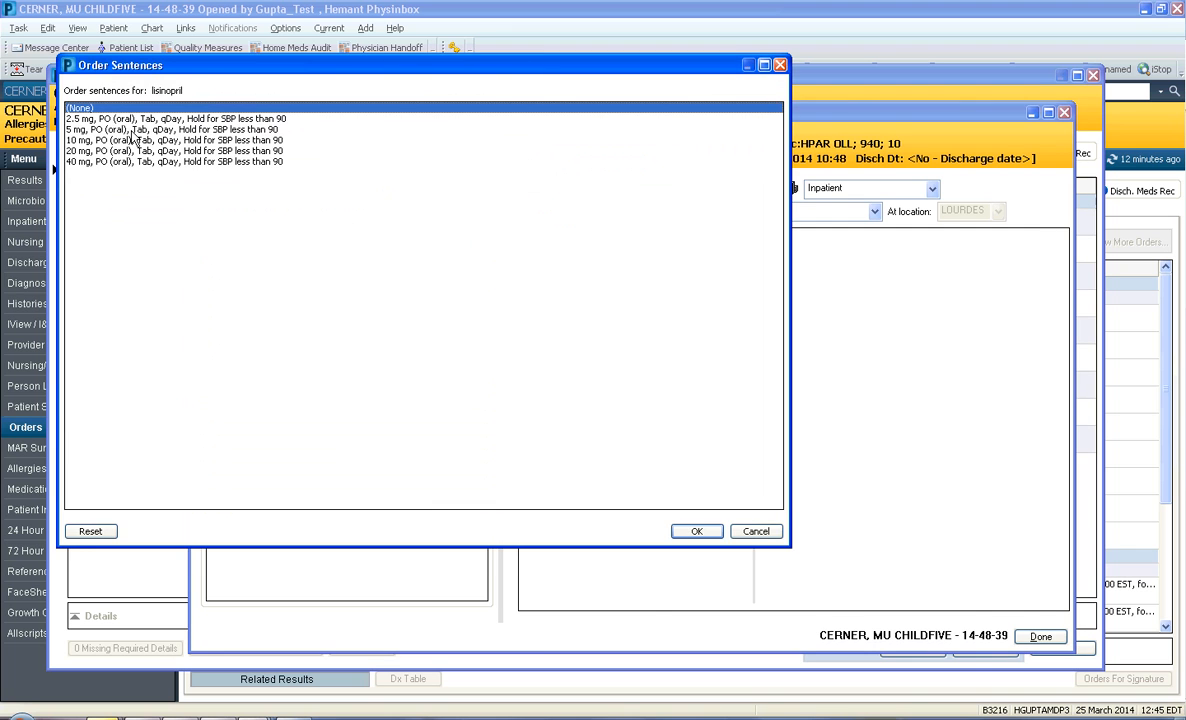
{"action": "left_click", "coordinate": [272, 224]}
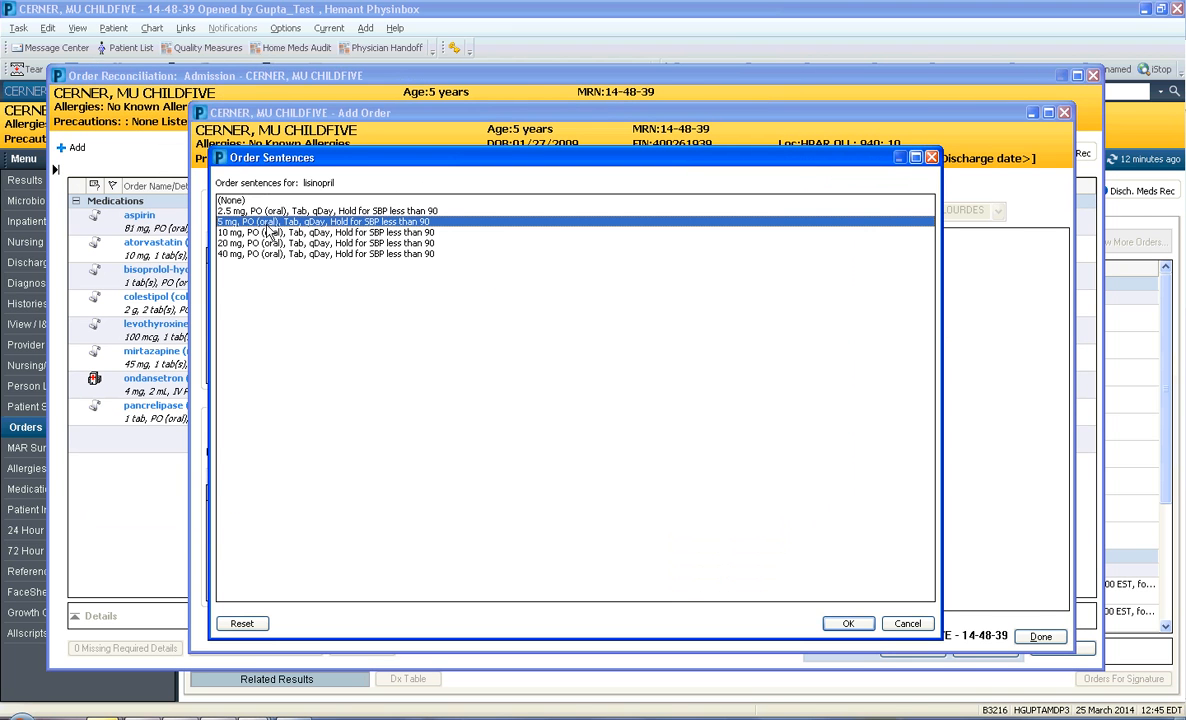
{"action": "left_click", "coordinate": [848, 623]}
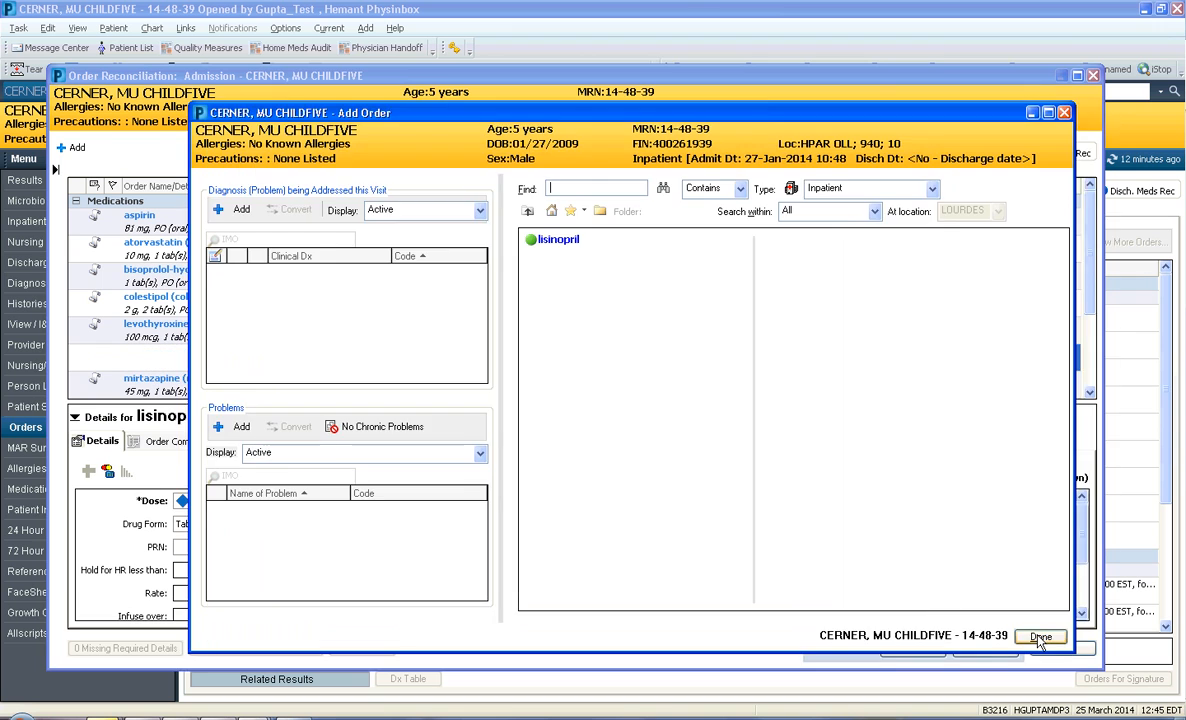
{"action": "left_click", "coordinate": [1040, 637]}
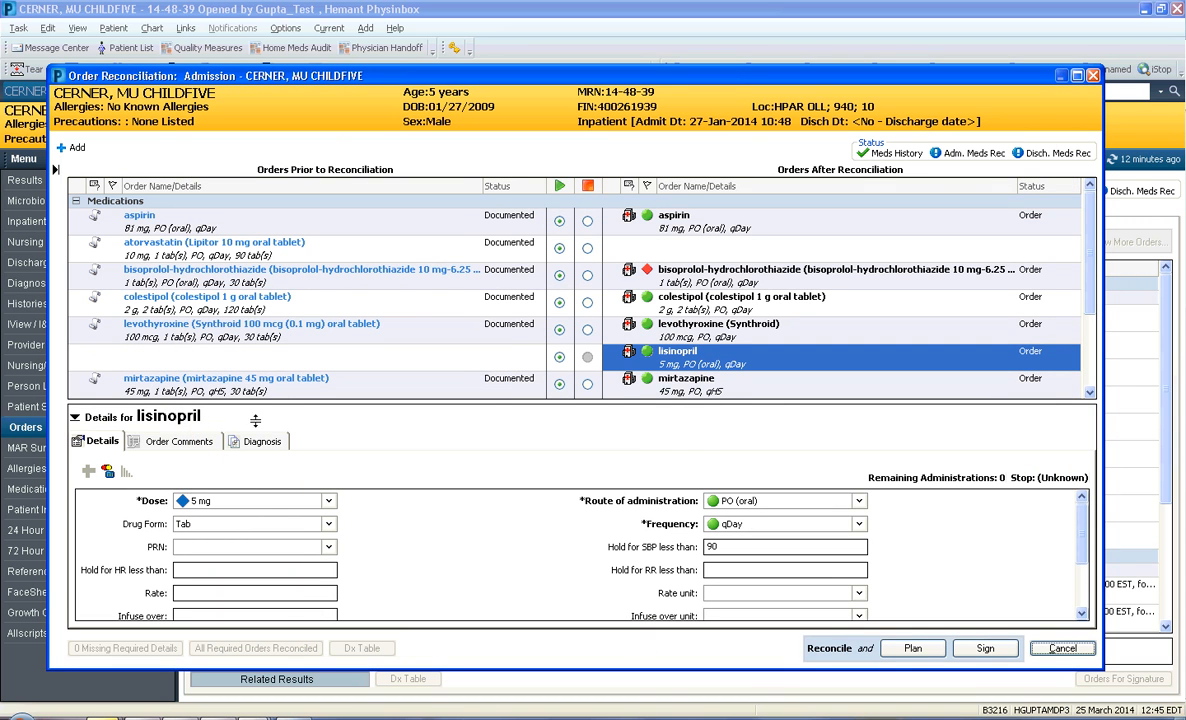
{"action": "left_click", "coordinate": [74, 417]}
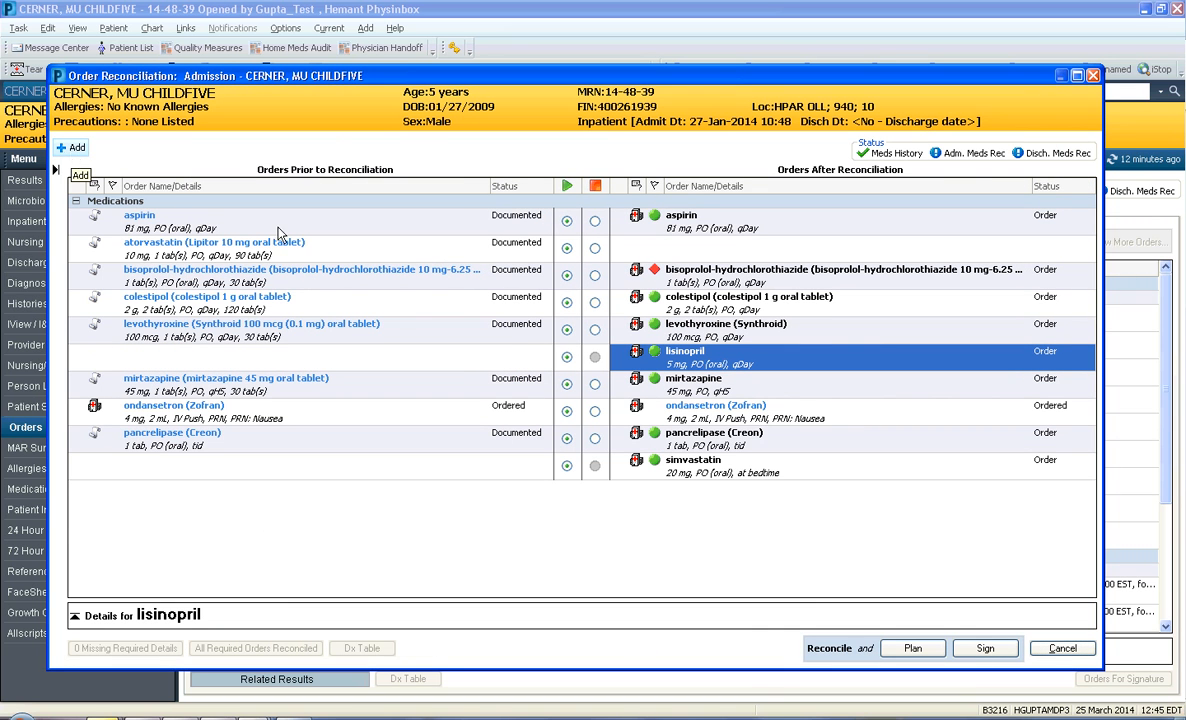
Sign the admission reconciliation and expand the patient's Reconciliation History.
{"action": "mouse_move", "coordinate": [692, 364]}
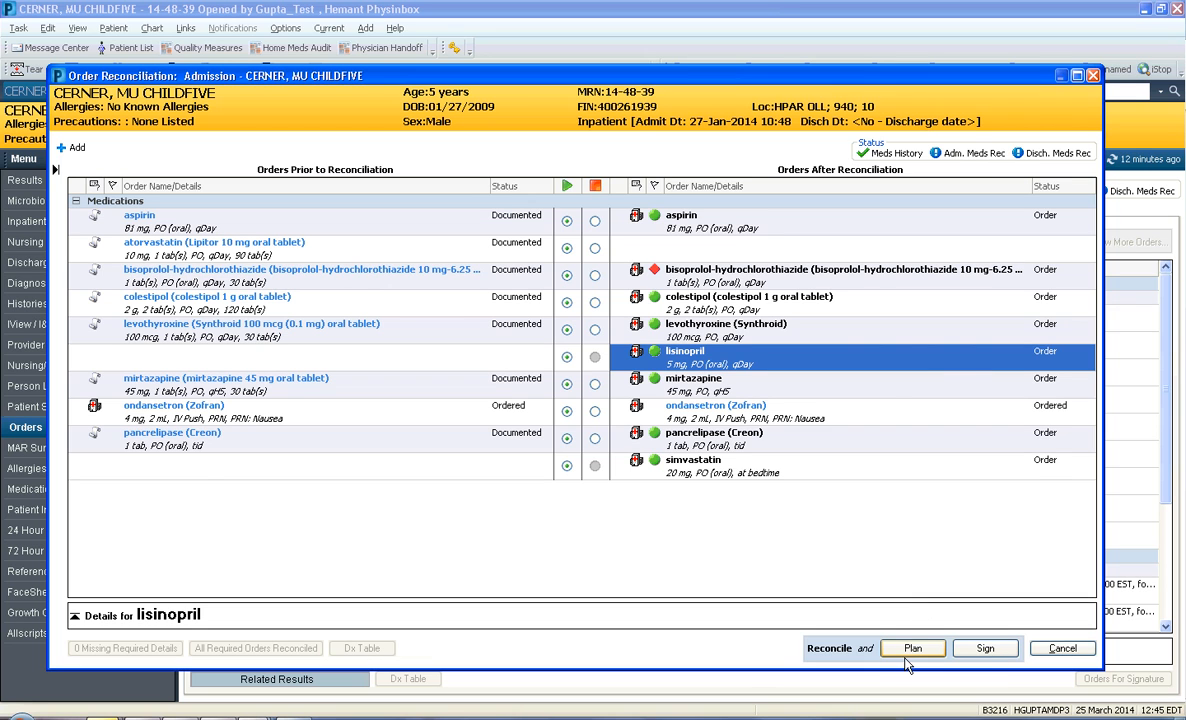
{"action": "left_click", "coordinate": [1003, 651]}
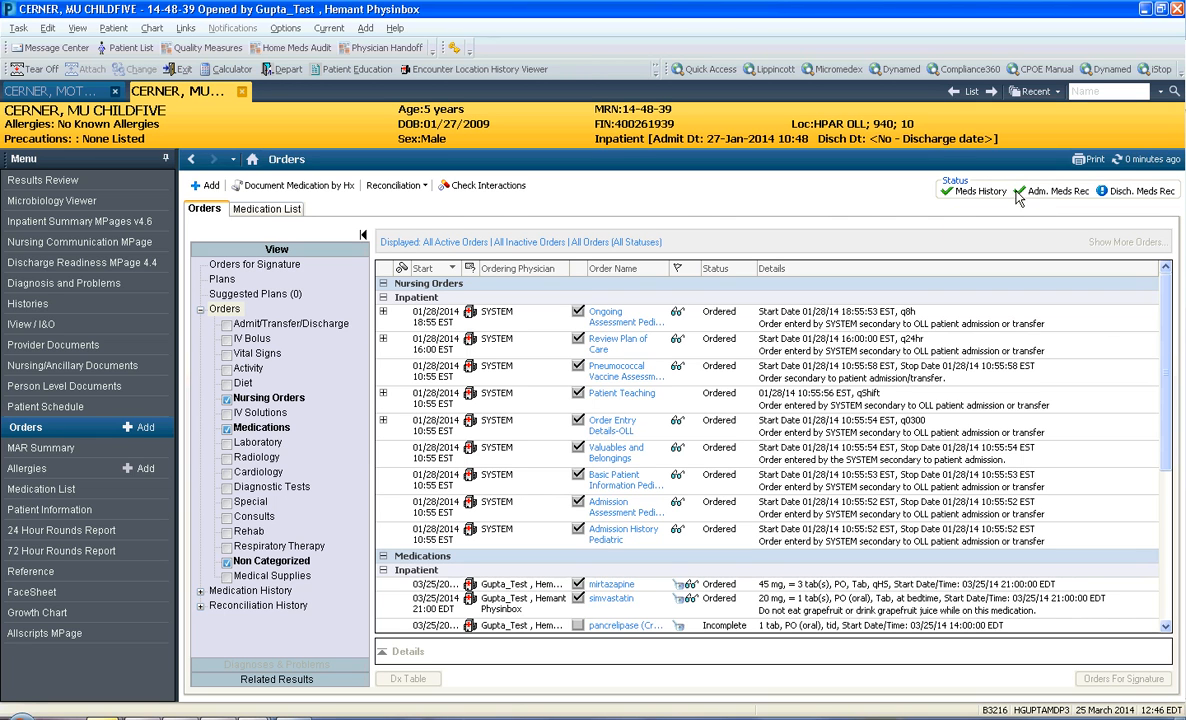
{"action": "left_click", "coordinate": [201, 605]}
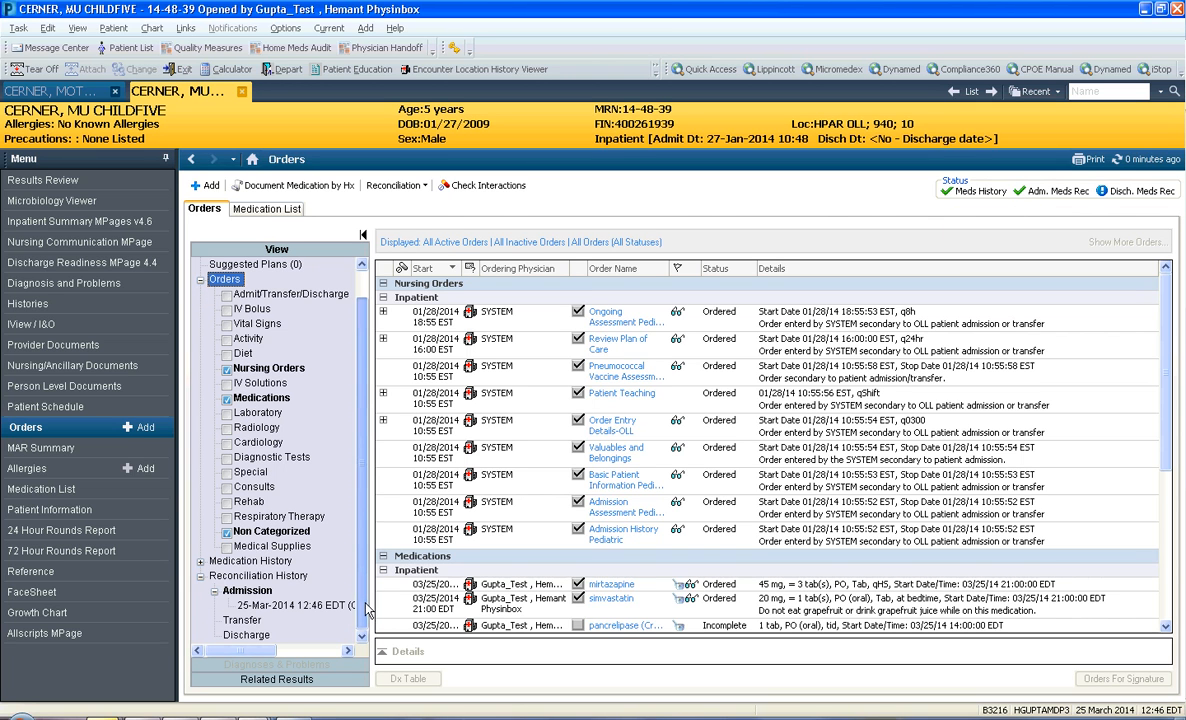
Expand the Medication History and review the 25-Mar-2014 12:46 admission reconciliation entry, widening the Order Name column to read the full drug names.
{"action": "left_click", "coordinate": [201, 562]}
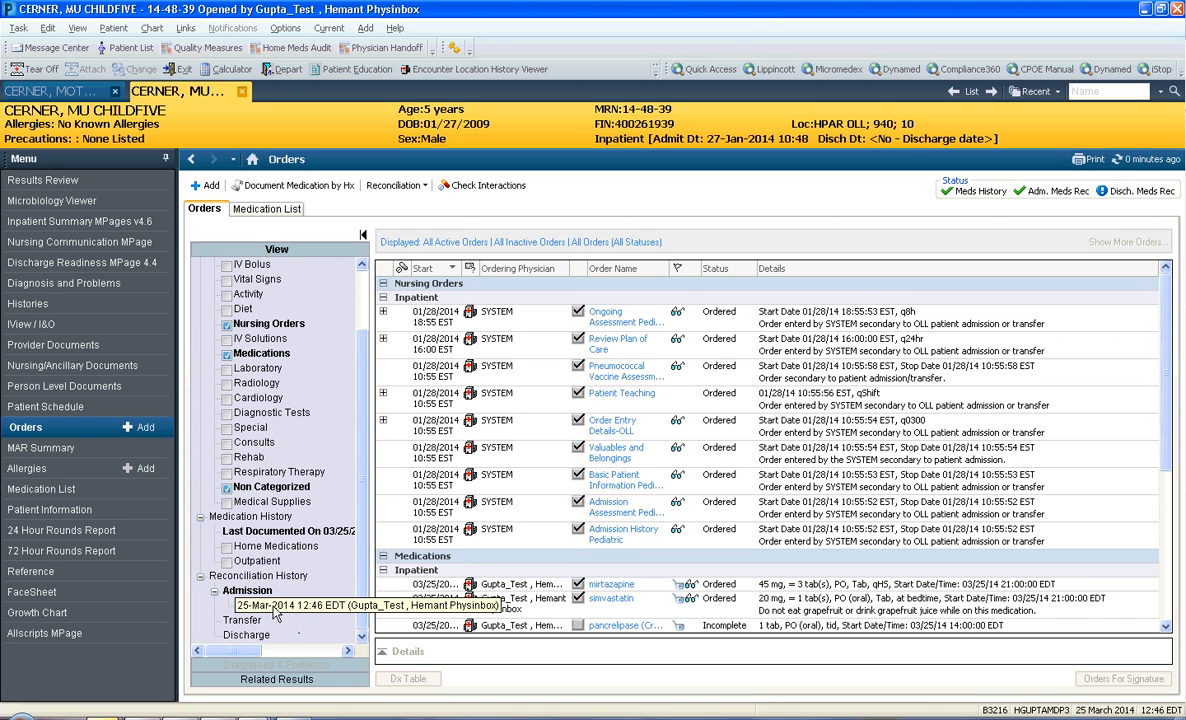
{"action": "left_click", "coordinate": [274, 612]}
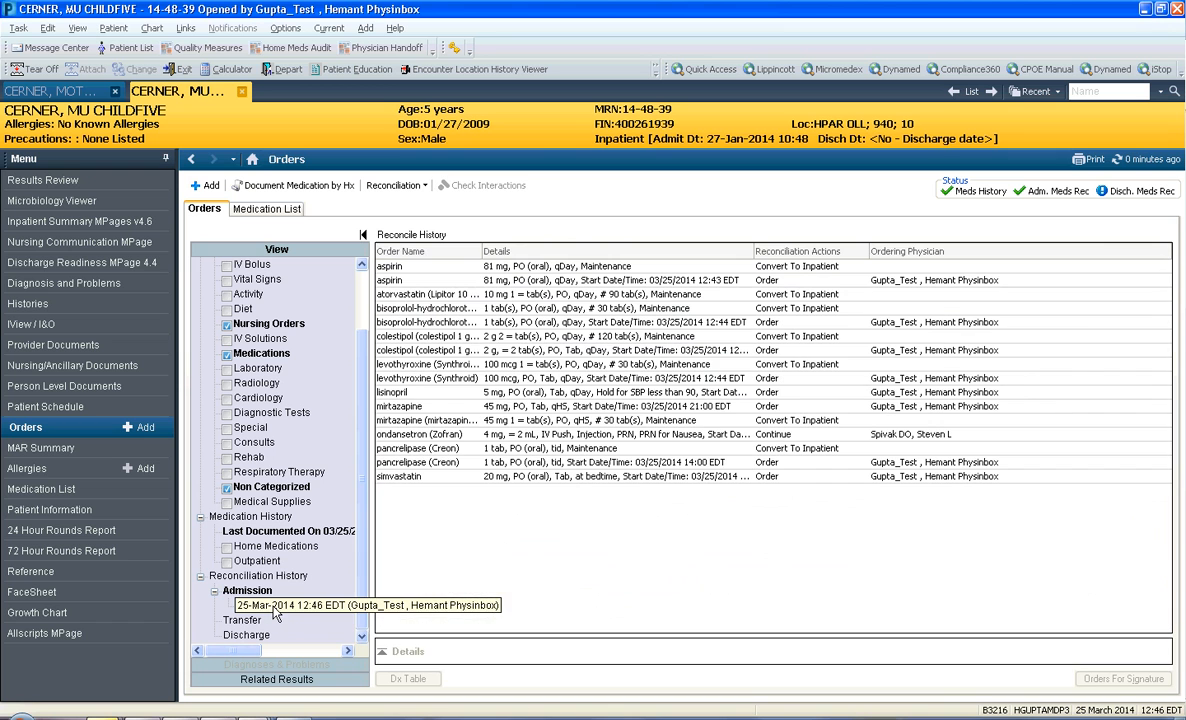
{"action": "left_click_drag", "start_coordinate": [484, 251], "coordinate": [562, 251]}
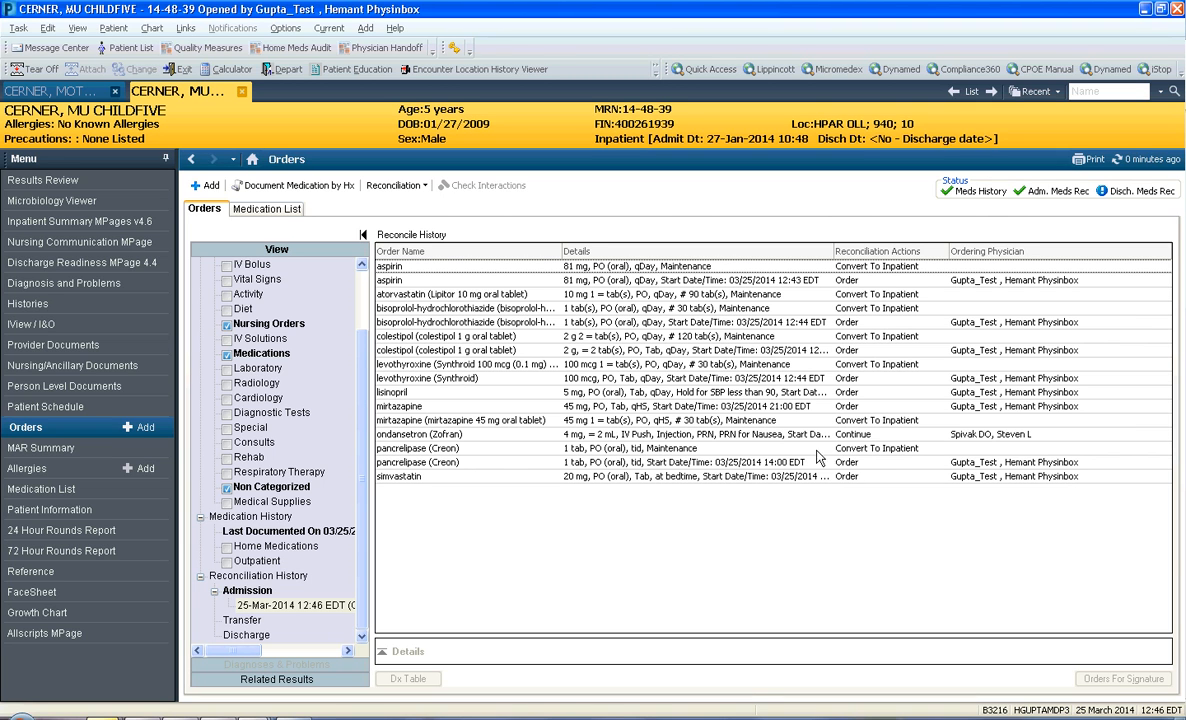
{"action": "left_click", "coordinate": [262, 605]}
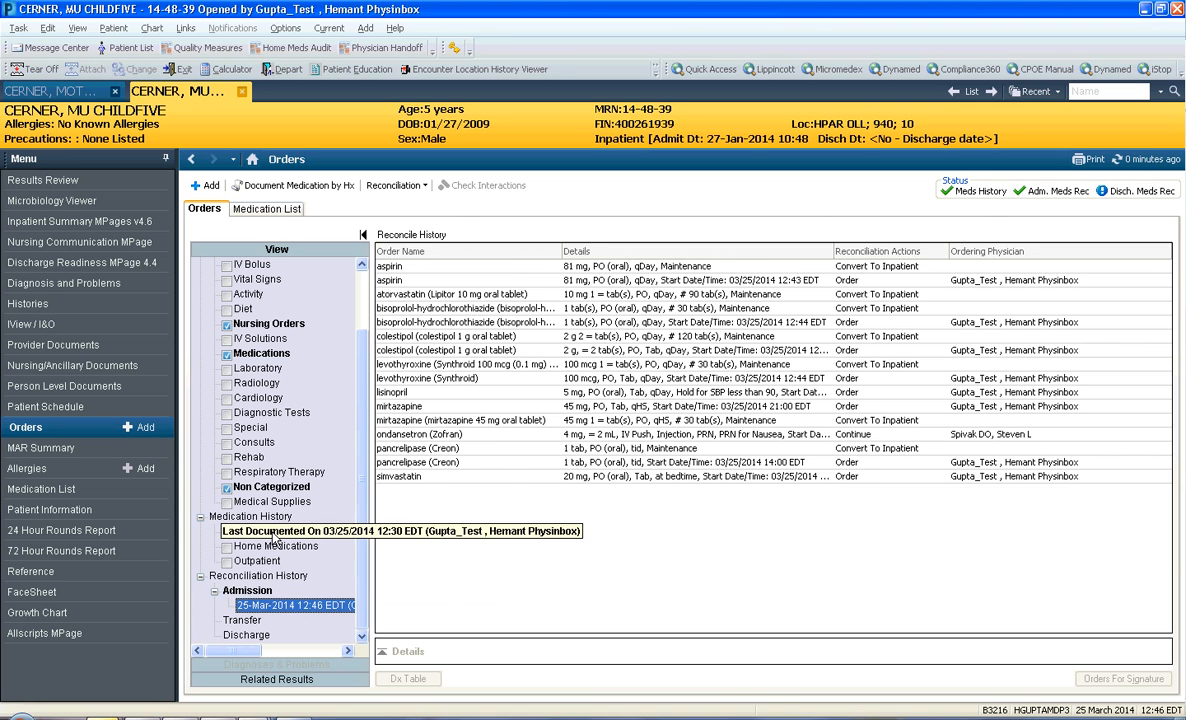
Show the documented Home Medications in the Medication History and widen the Order Name column to read the full drug names.
{"action": "left_click", "coordinate": [276, 545]}
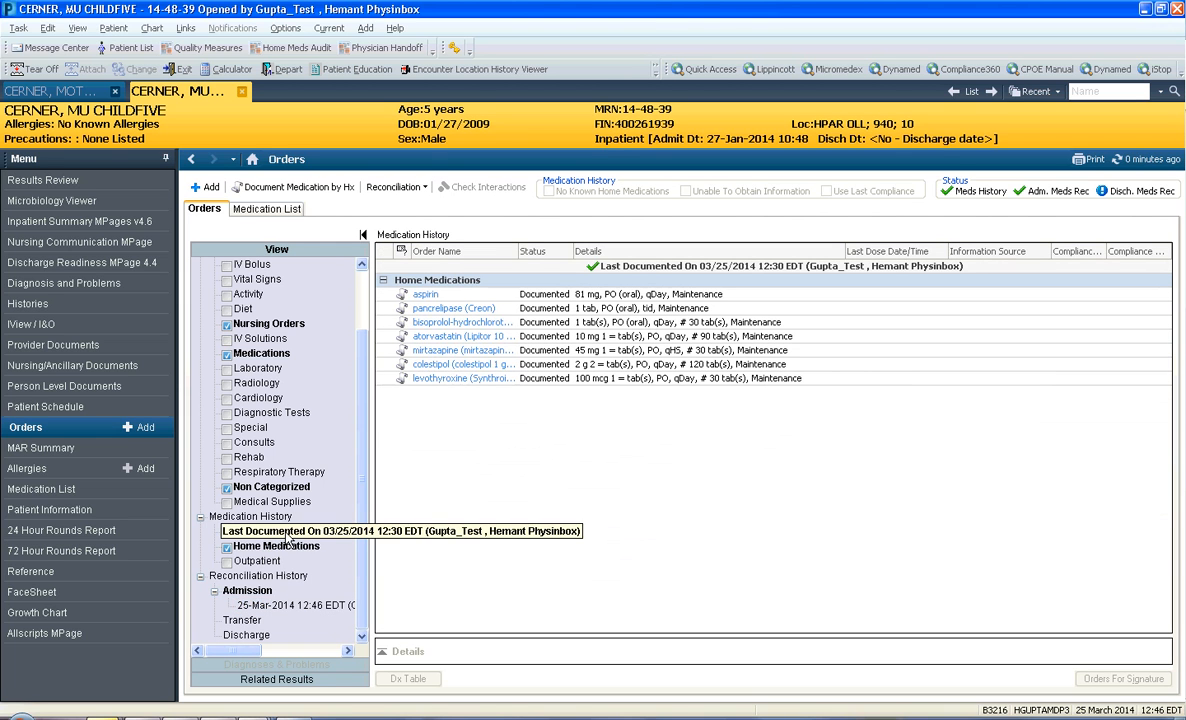
{"action": "left_click", "coordinate": [275, 531]}
{"action": "left_click_drag", "start_coordinate": [516, 250], "coordinate": [641, 250]}
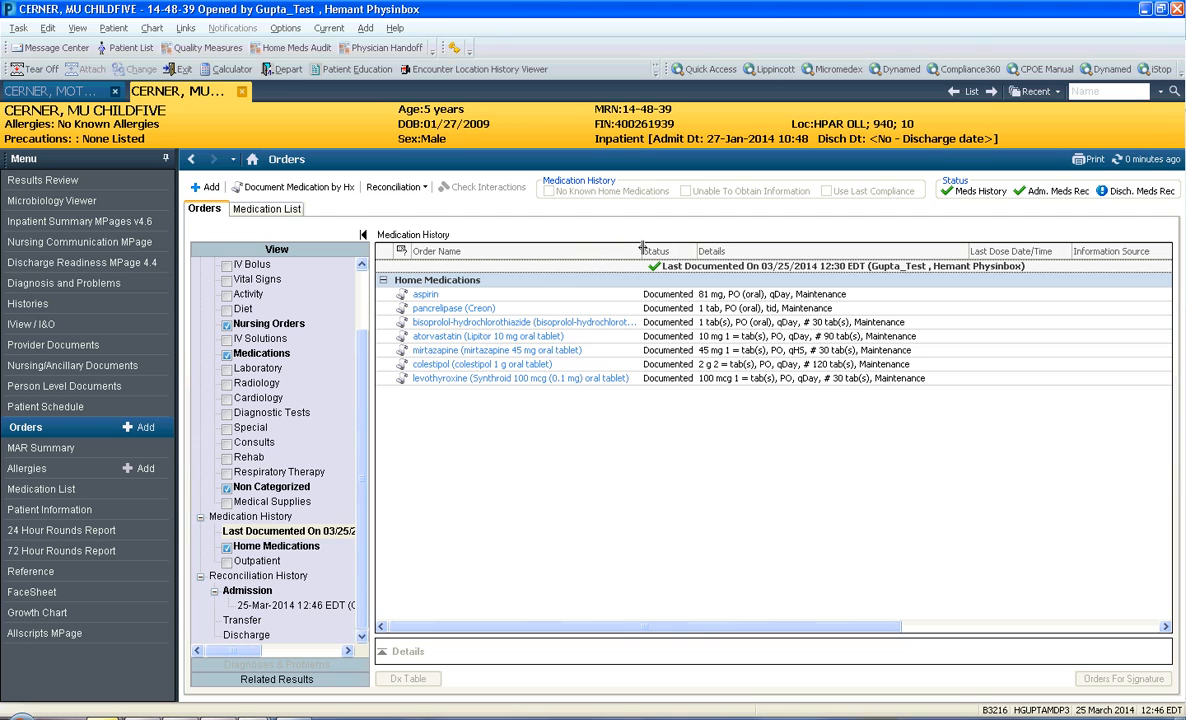